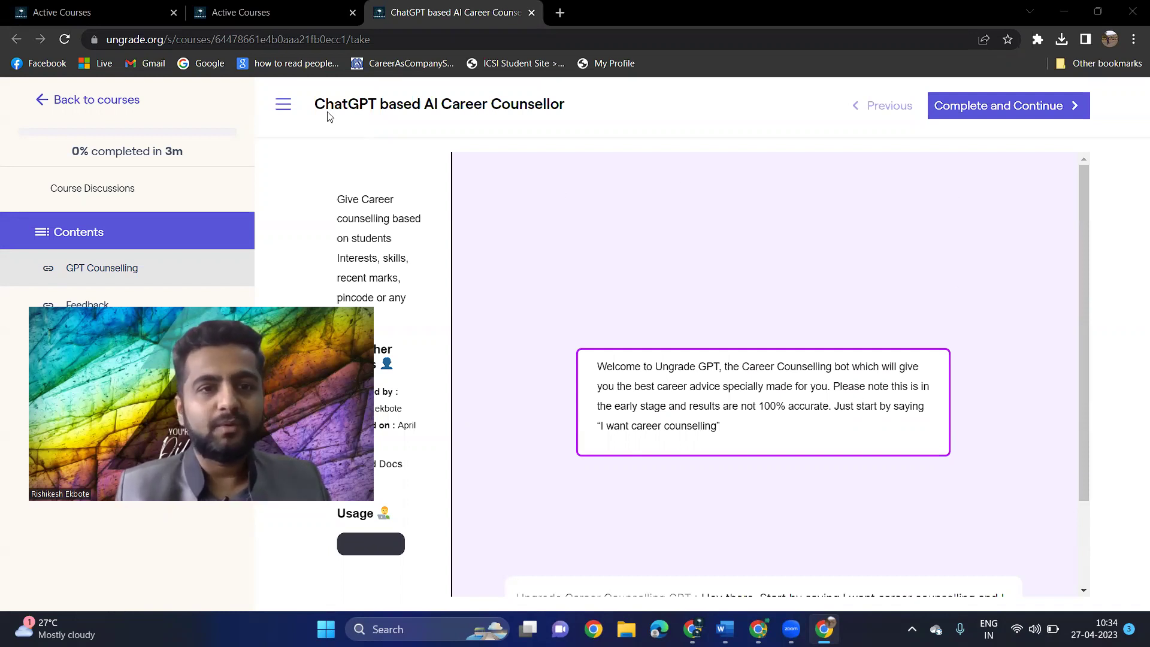
Hide the course contents sidebar and send the counselling bot the message "I want career counselling".
left_click(283, 104)
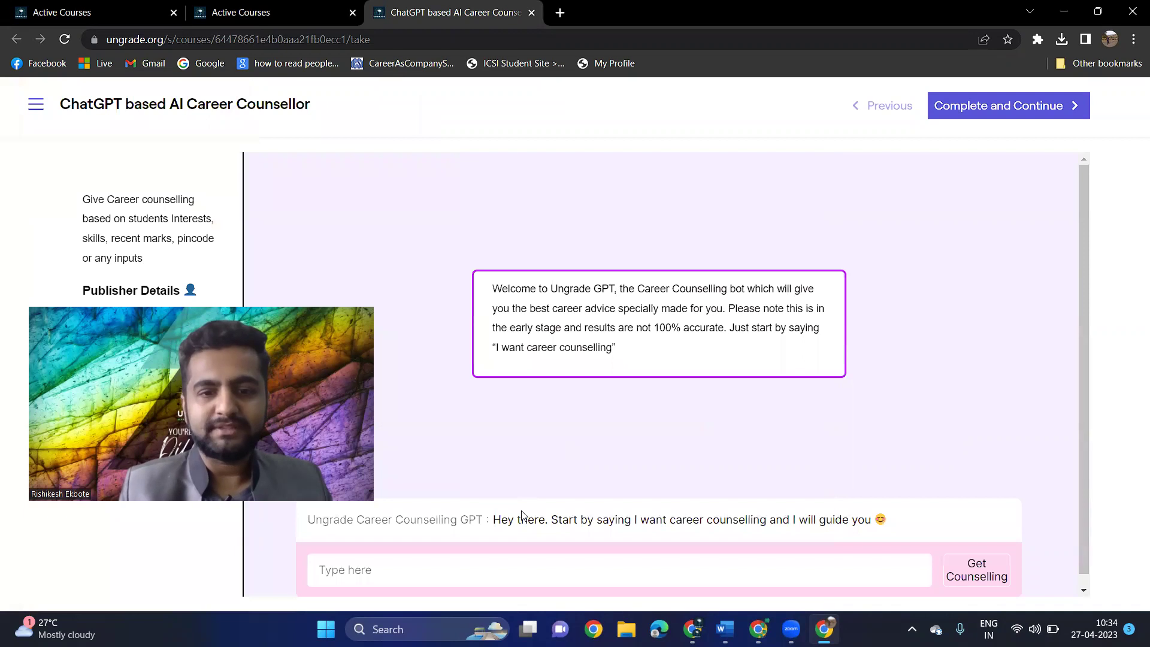
scroll(522, 515, "down", 1)
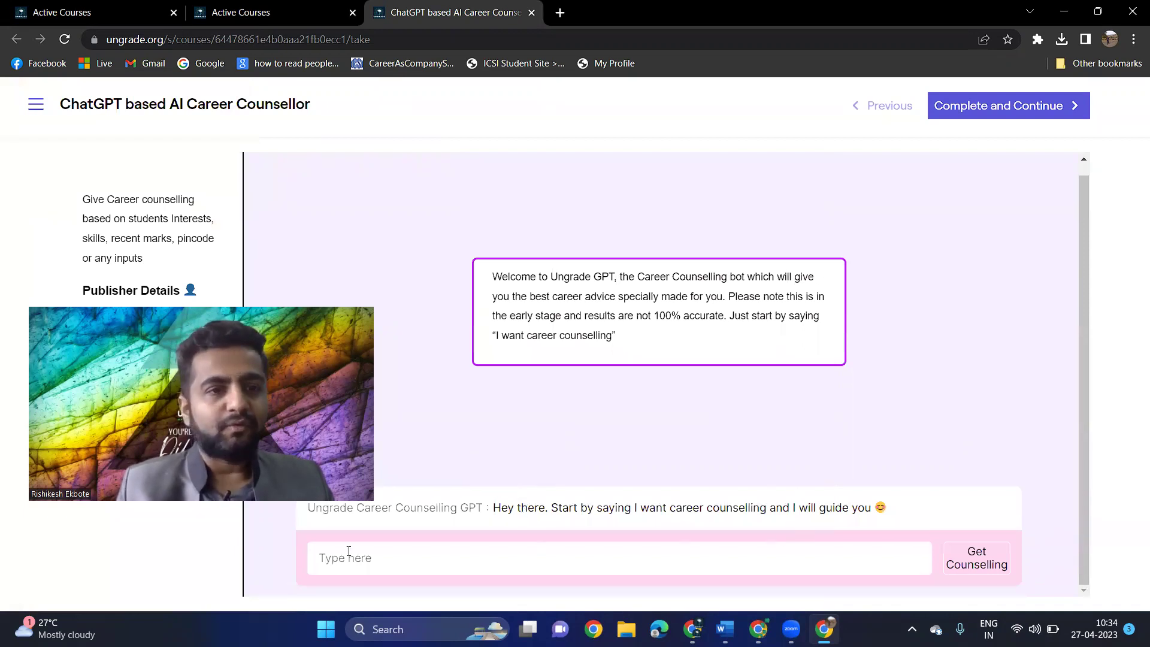
left_click(432, 545)
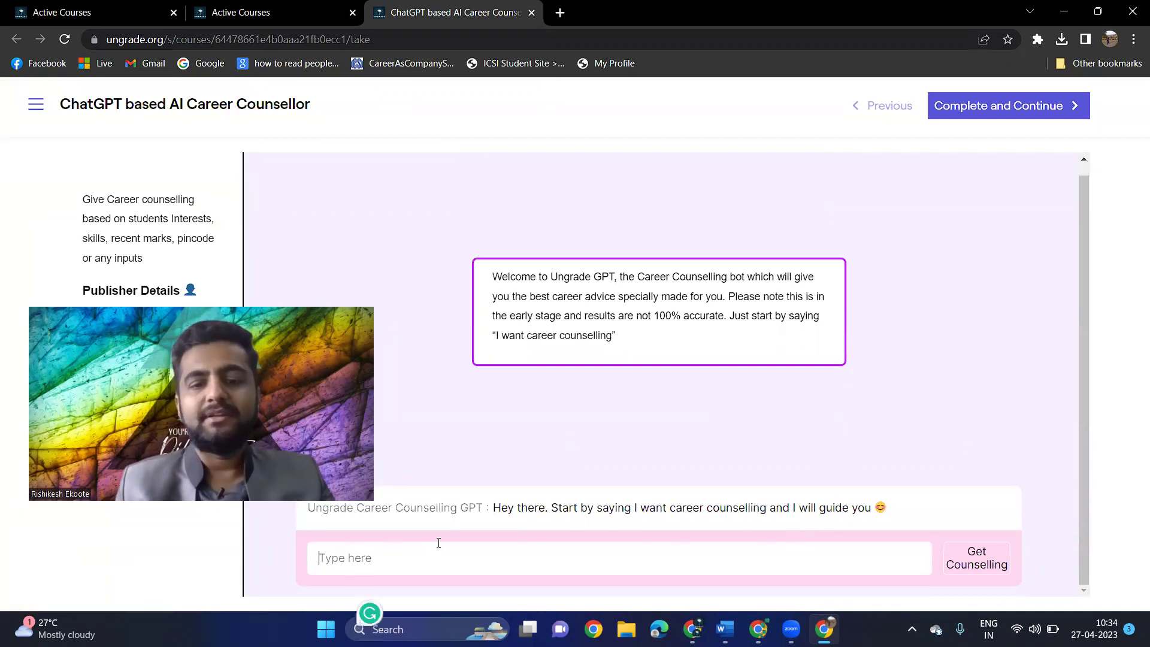
type("I wa")
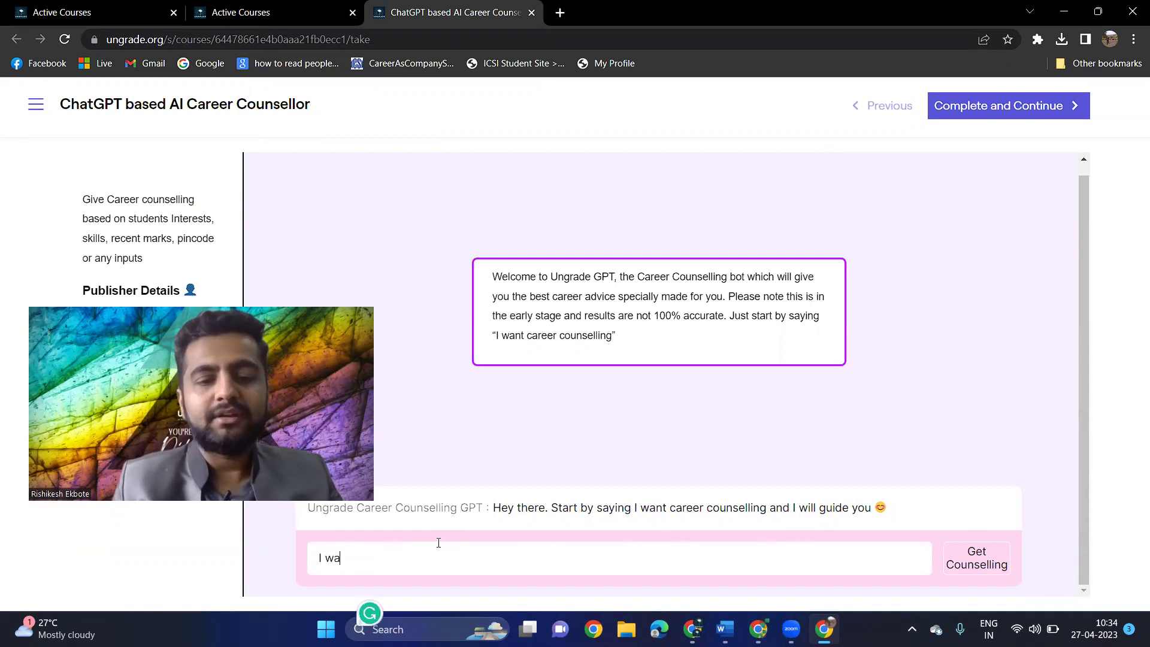
type("nt career coubselling")
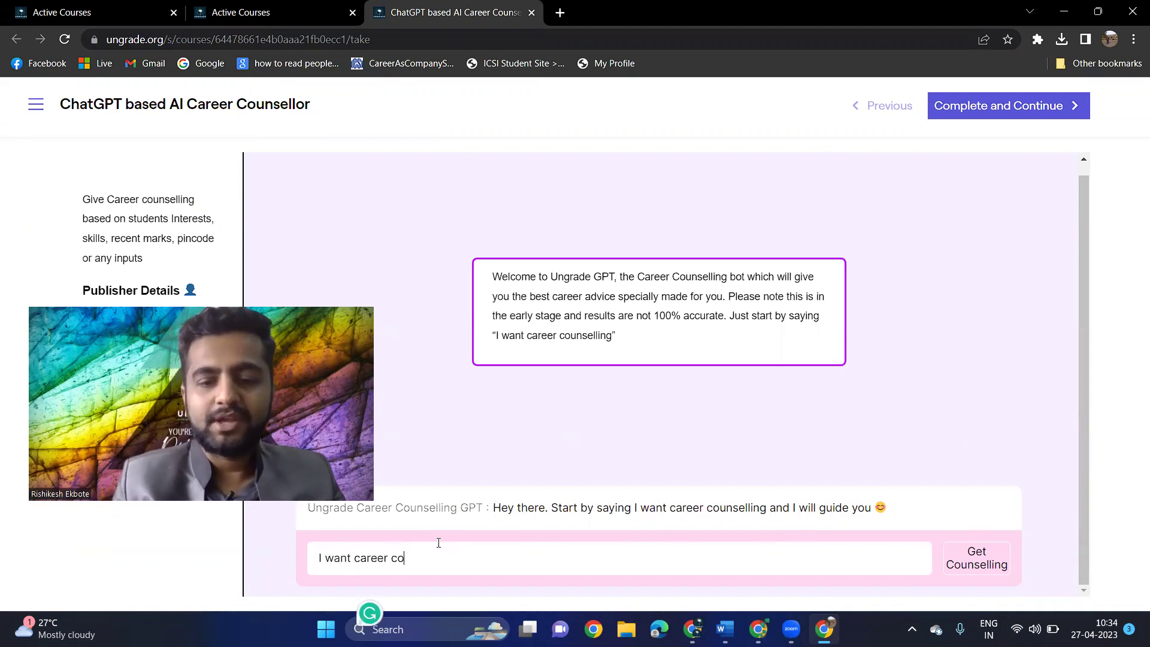
key("ctrl+Left")
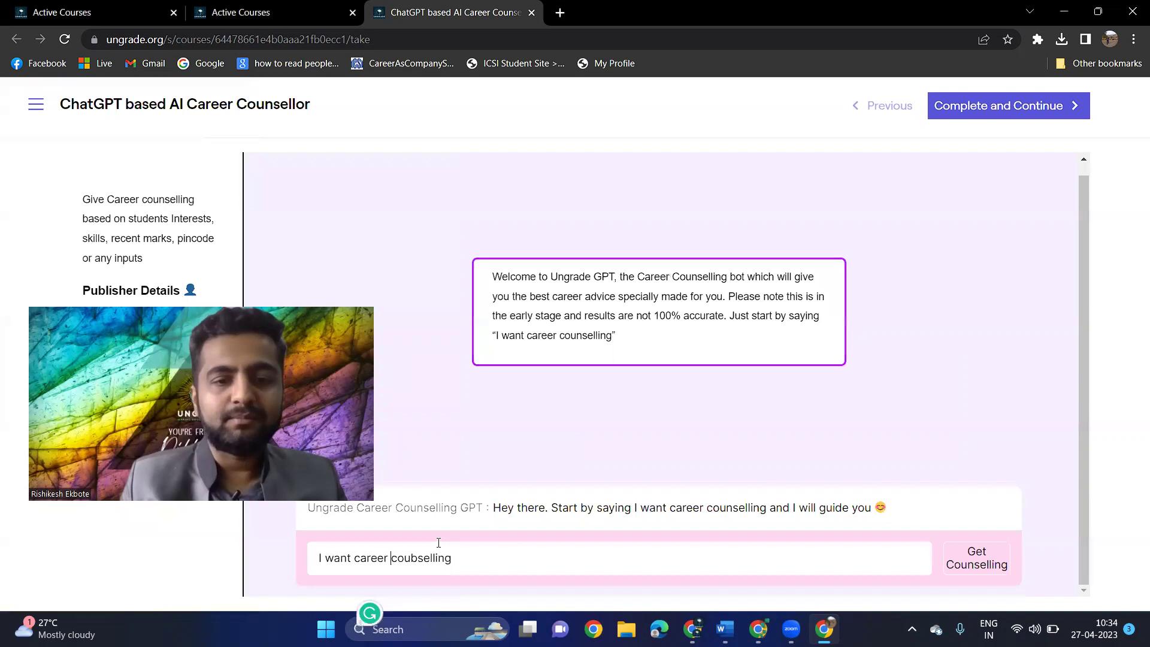
key("Right")
key("Right")
key("Right")
key("Right")
key("BackSpace")
type("n")
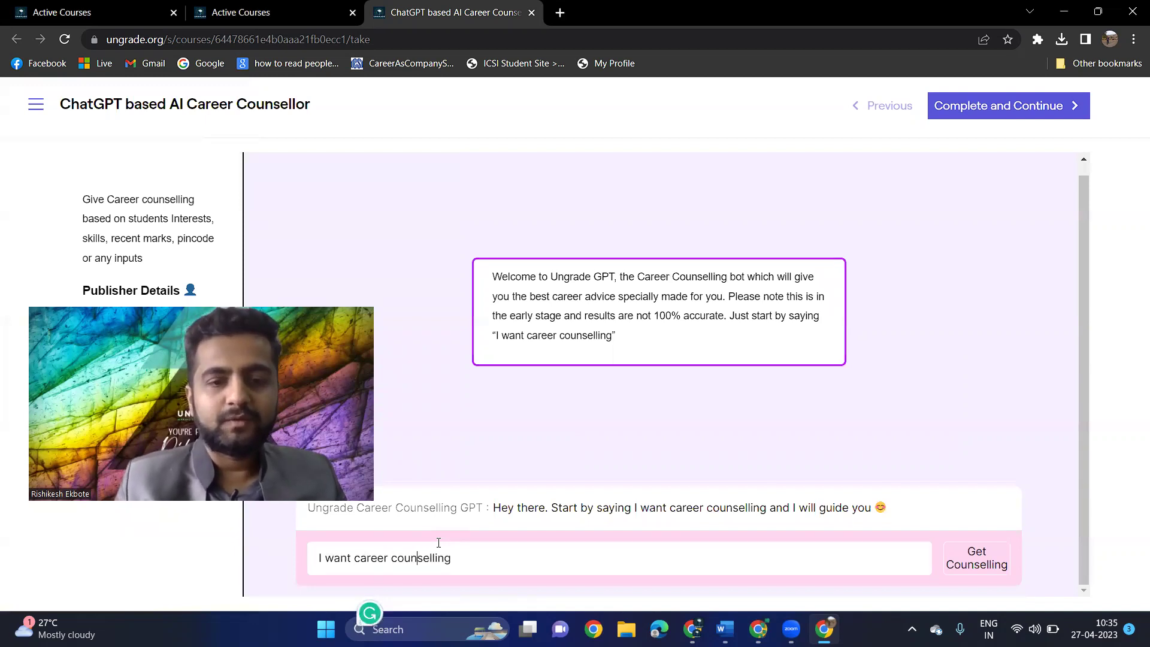
key("Return")
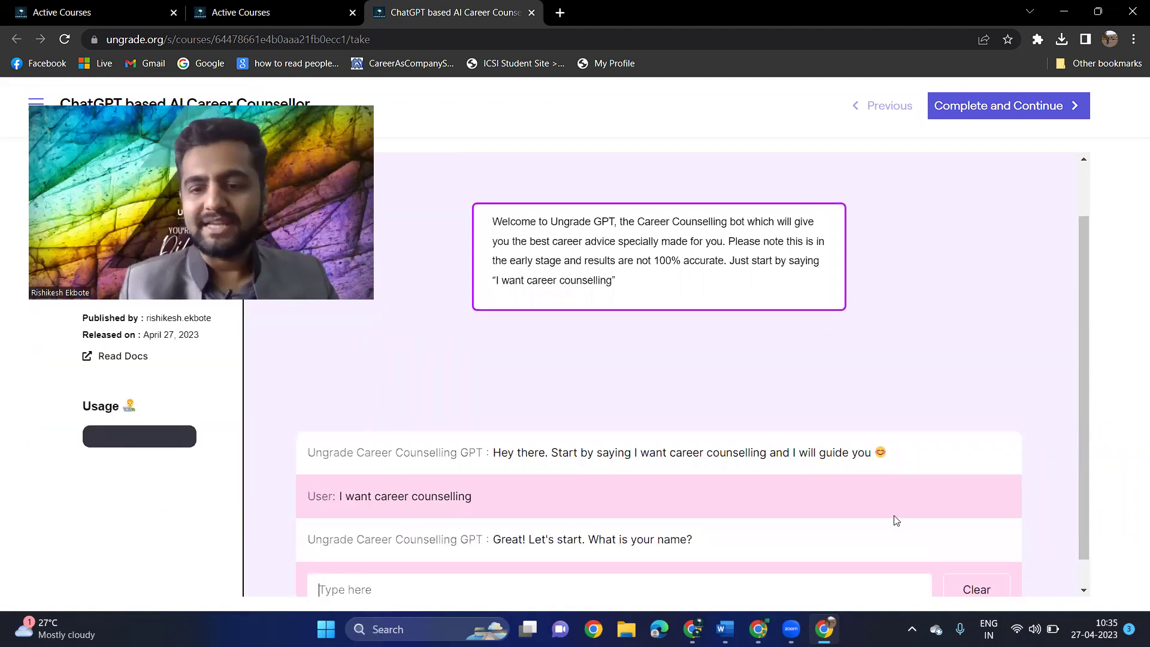
Answer the bot's name question with the student's first name and give the current standard as "10th".
scroll(895, 520, "down", 1)
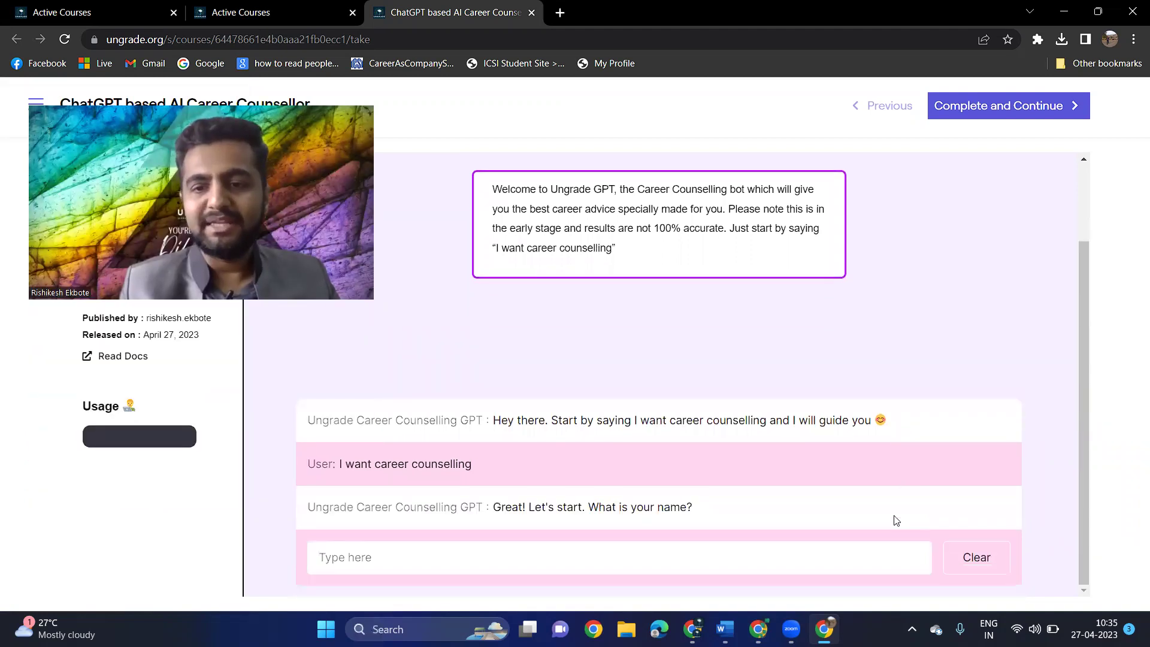
left_click(761, 550)
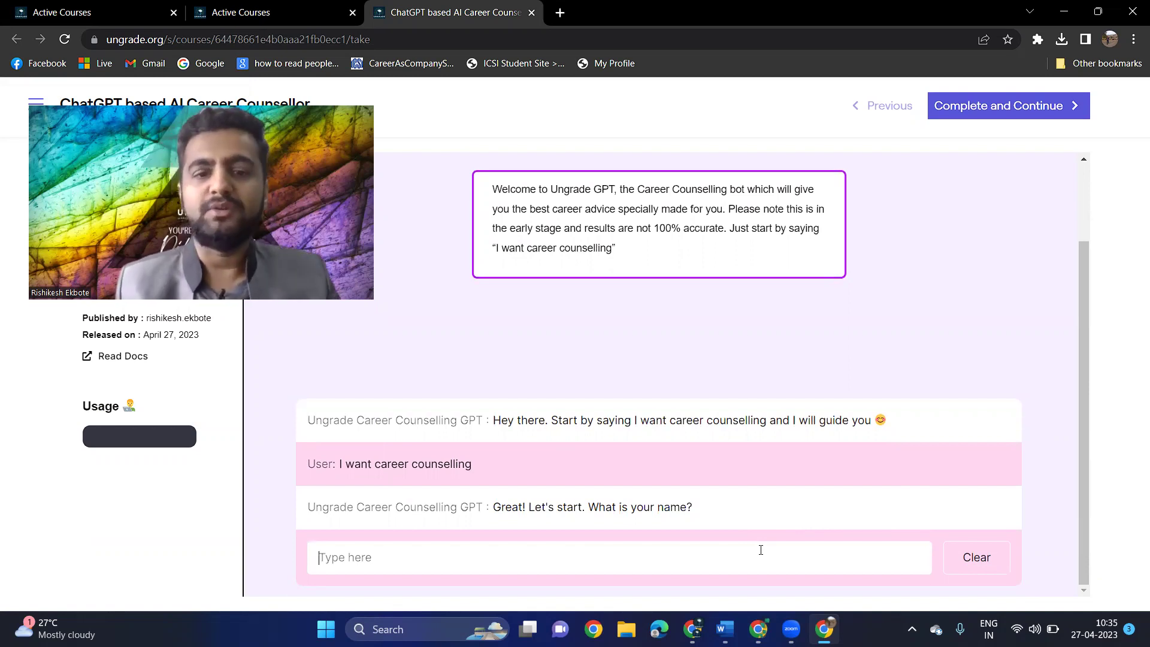
type("Rishikesh")
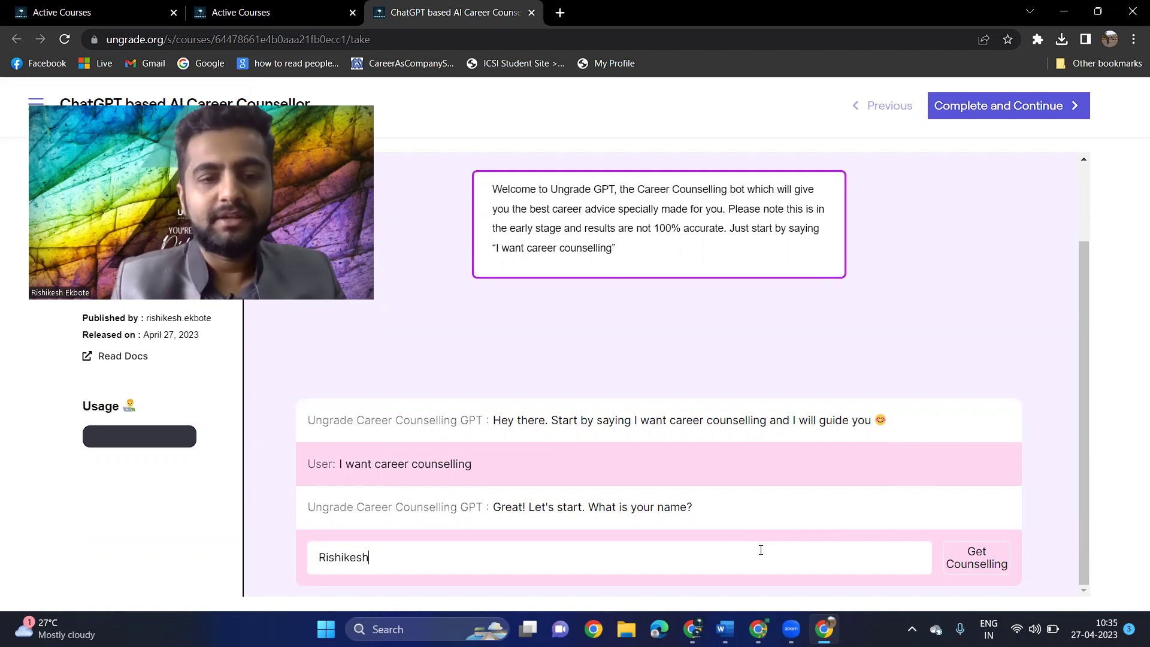
key("Return")
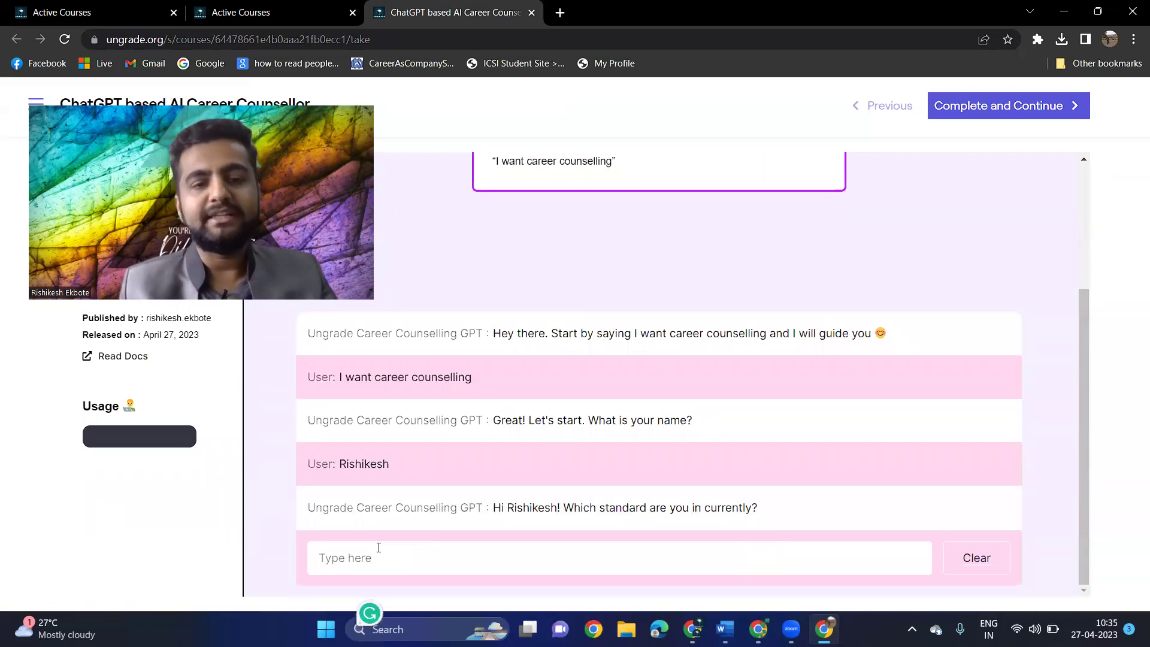
type("10th")
key("Return")
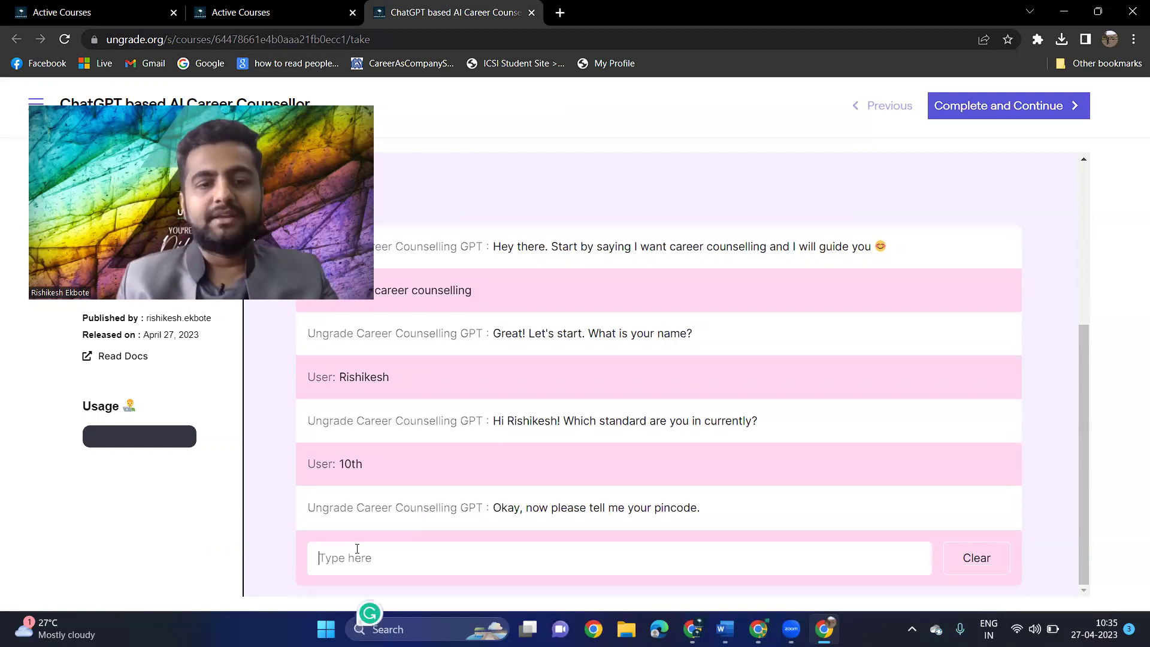
Answer the bot's location question by submitting the student's six-digit postal pincode.
type("4")
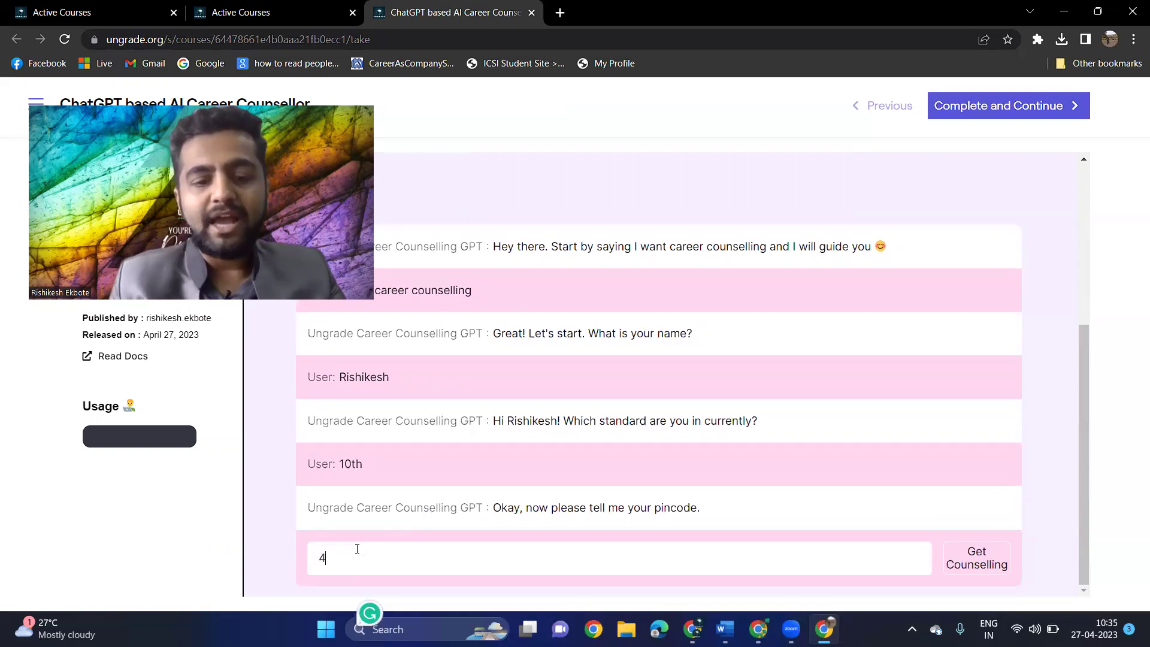
type("2009")
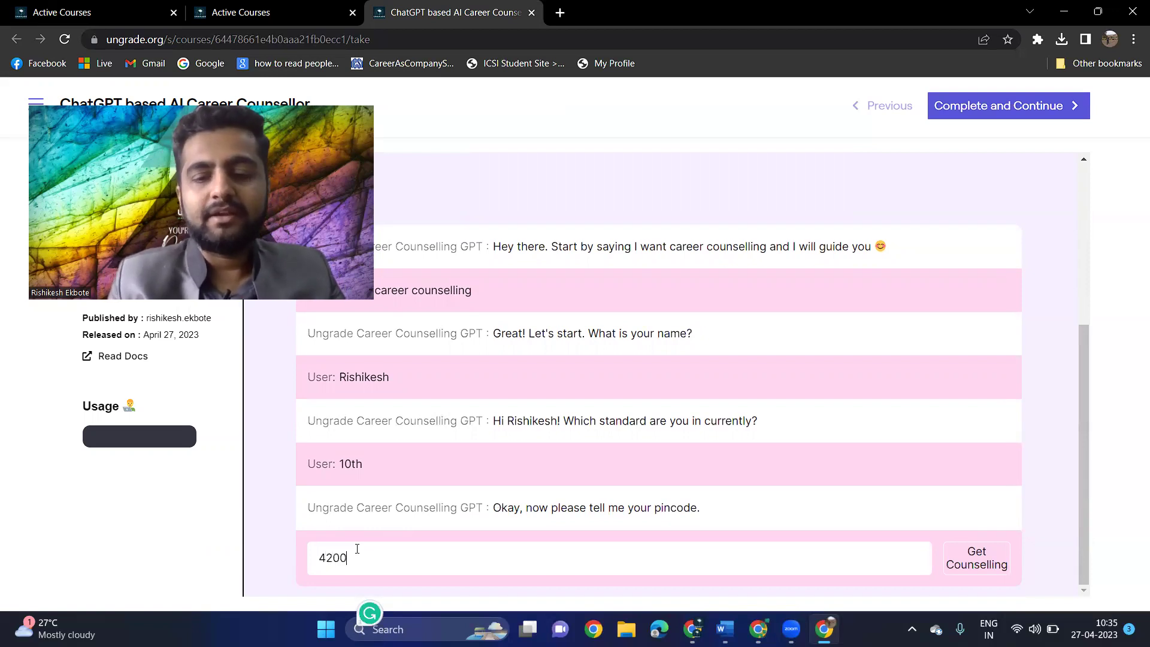
key("Left")
key("Left")
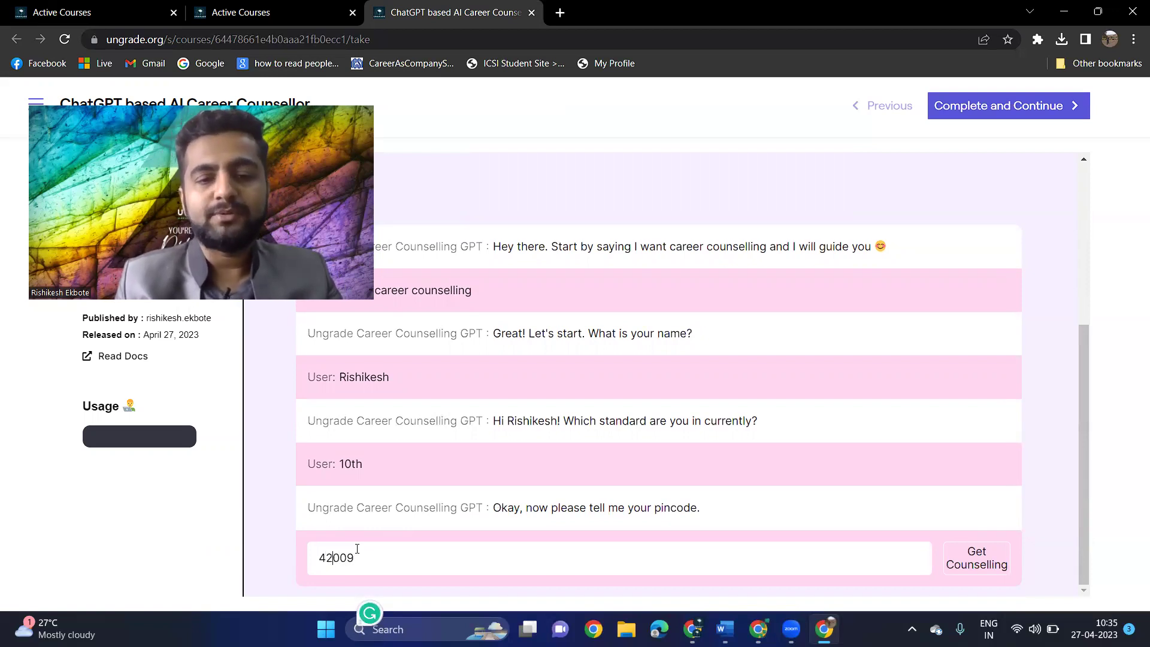
type("2")
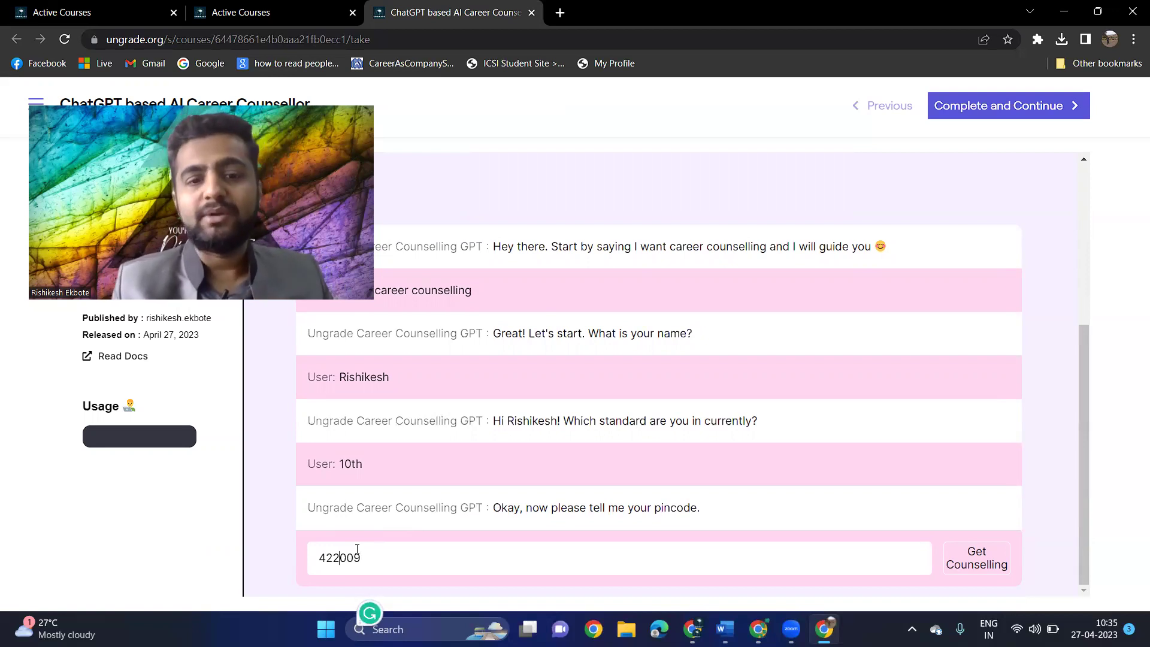
key("Return")
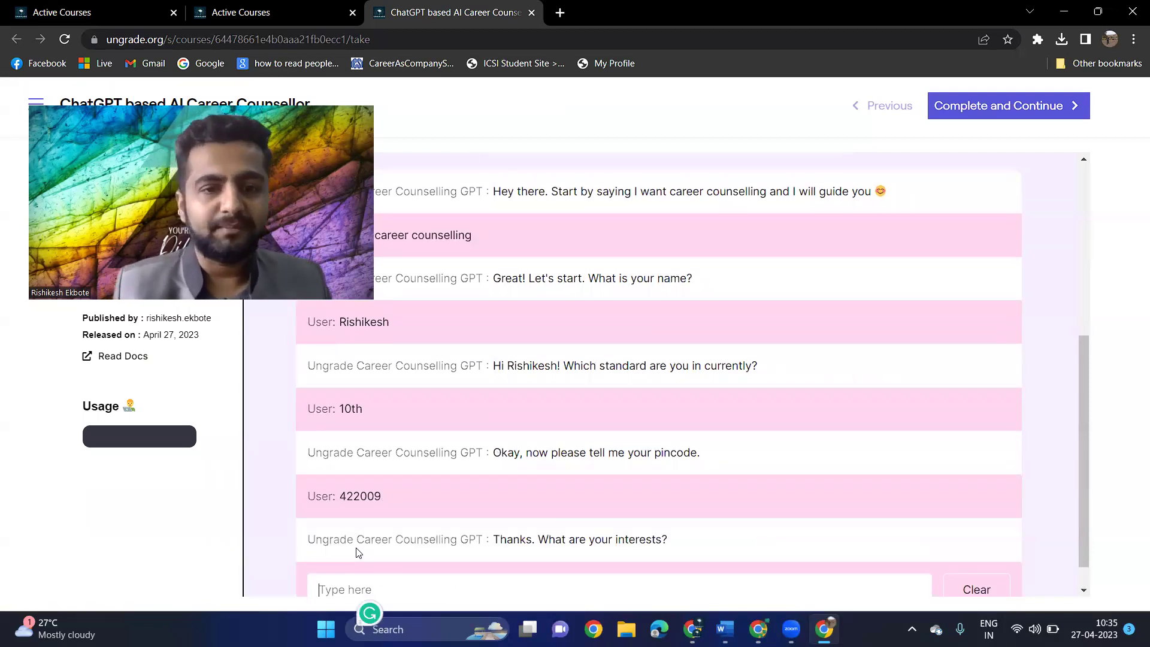
Submit "Finance, Startups and Research" as the student's interests.
scroll(359, 551, "down", 1)
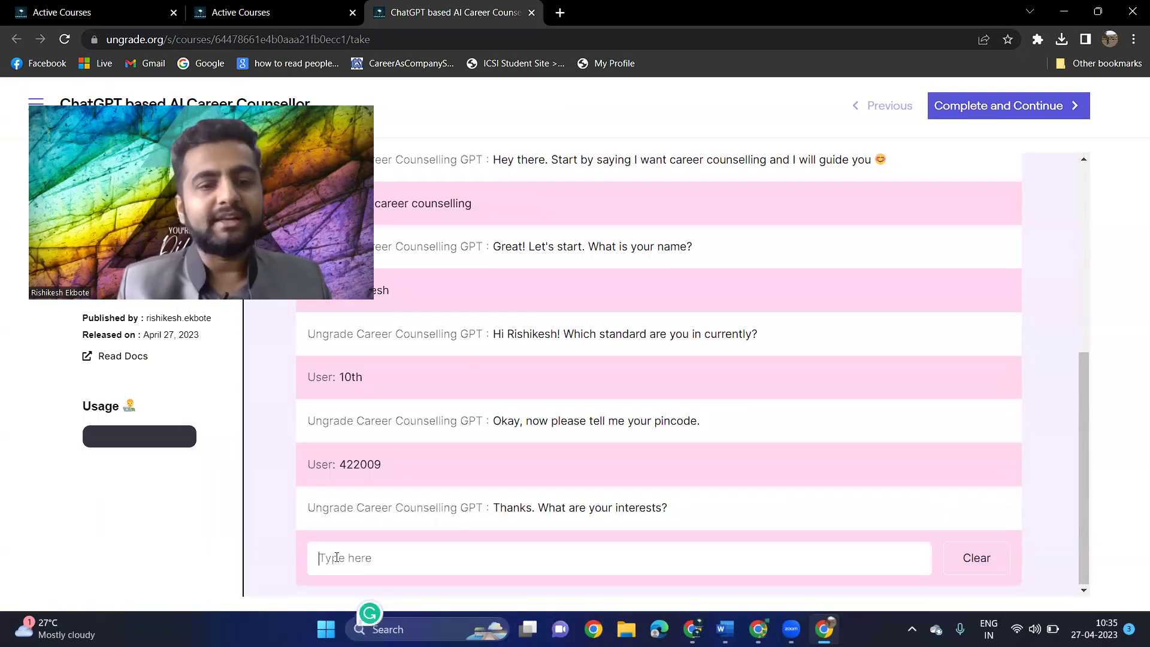
type("Fin")
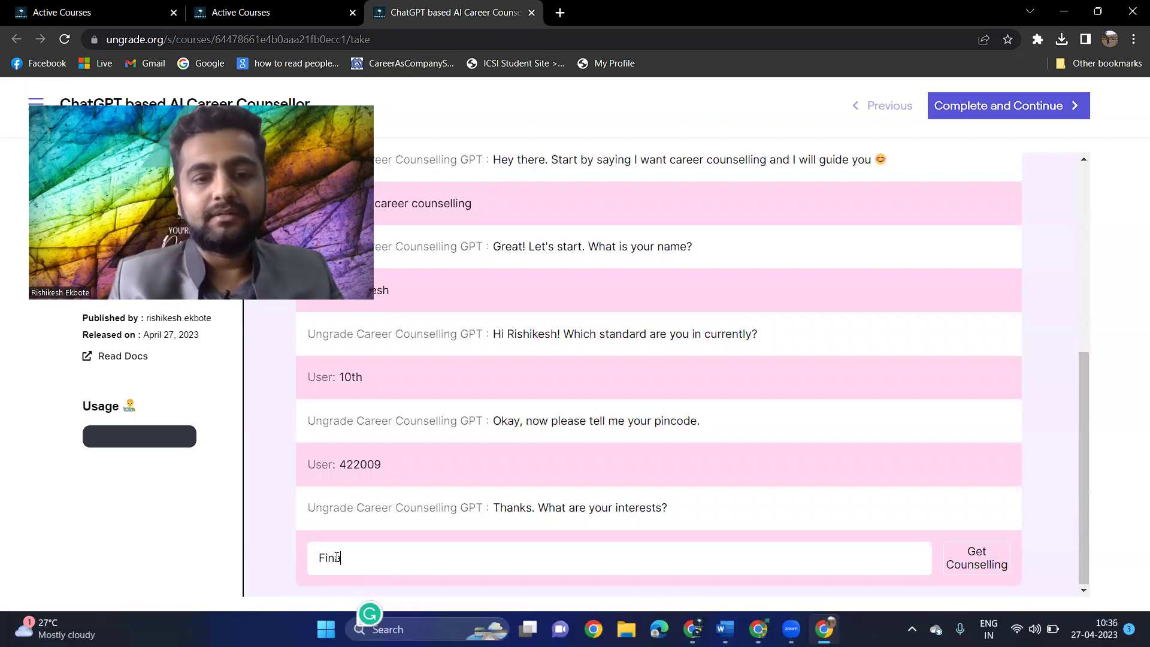
type("ance,")
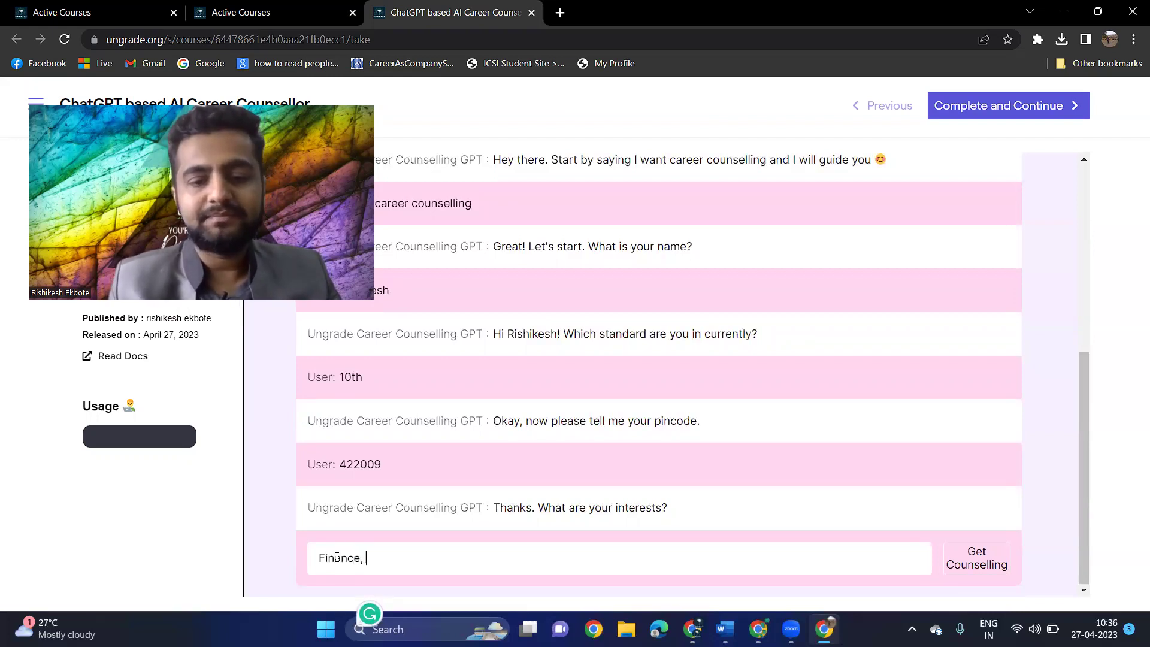
type(" Startups")
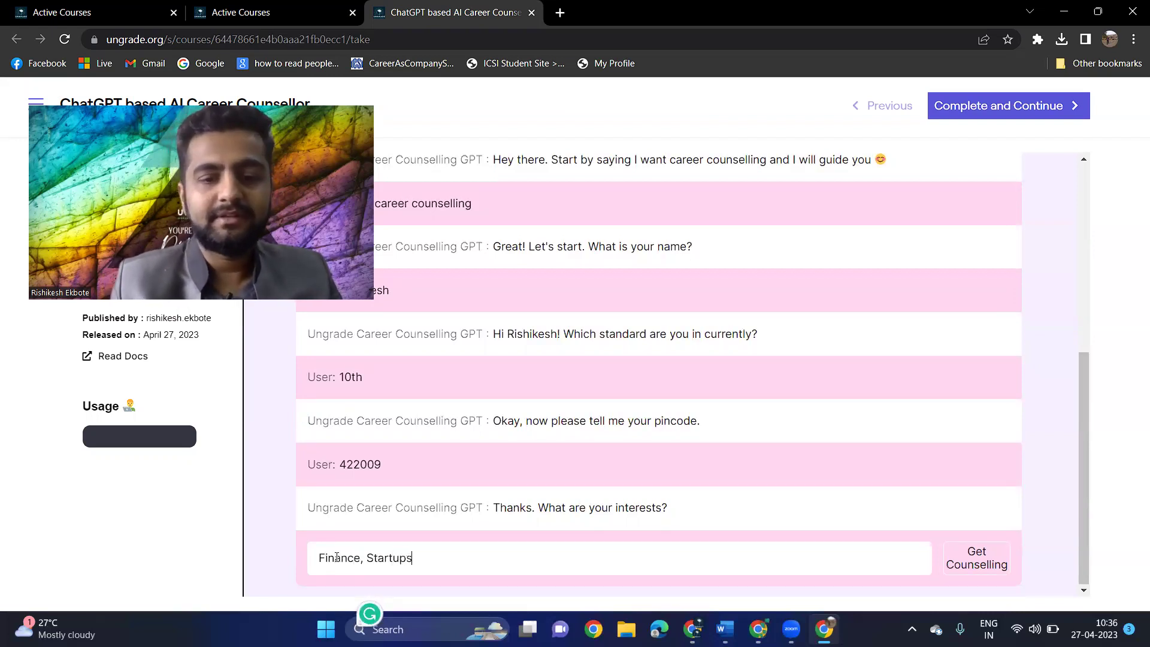
type(" an")
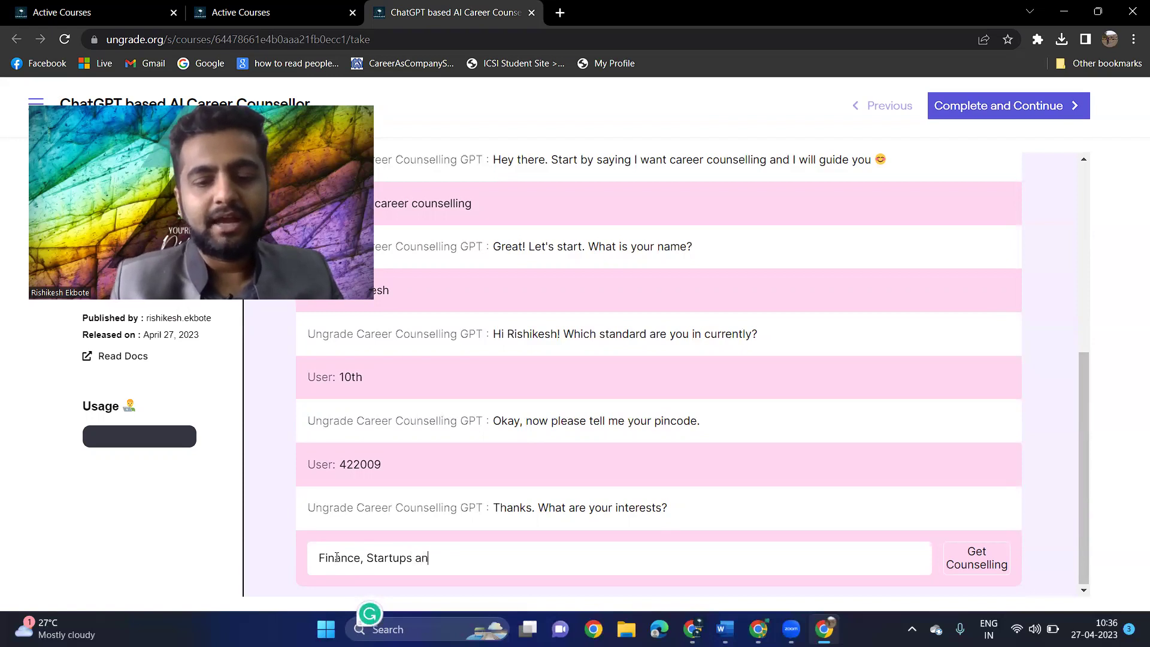
type("d R")
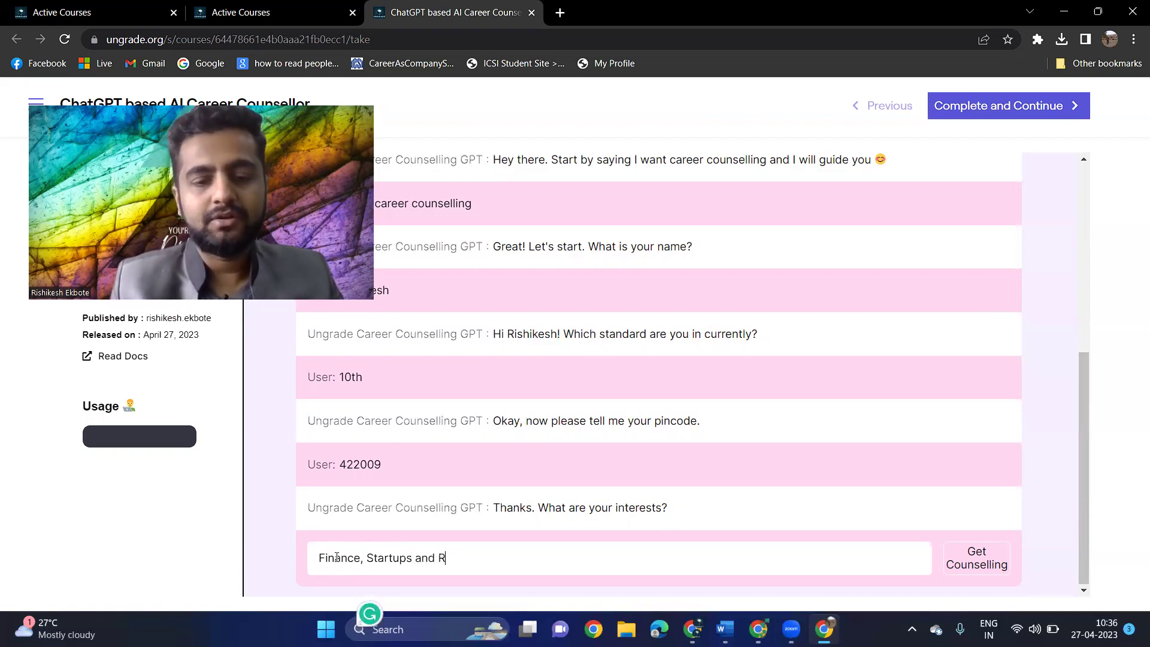
type("esearch")
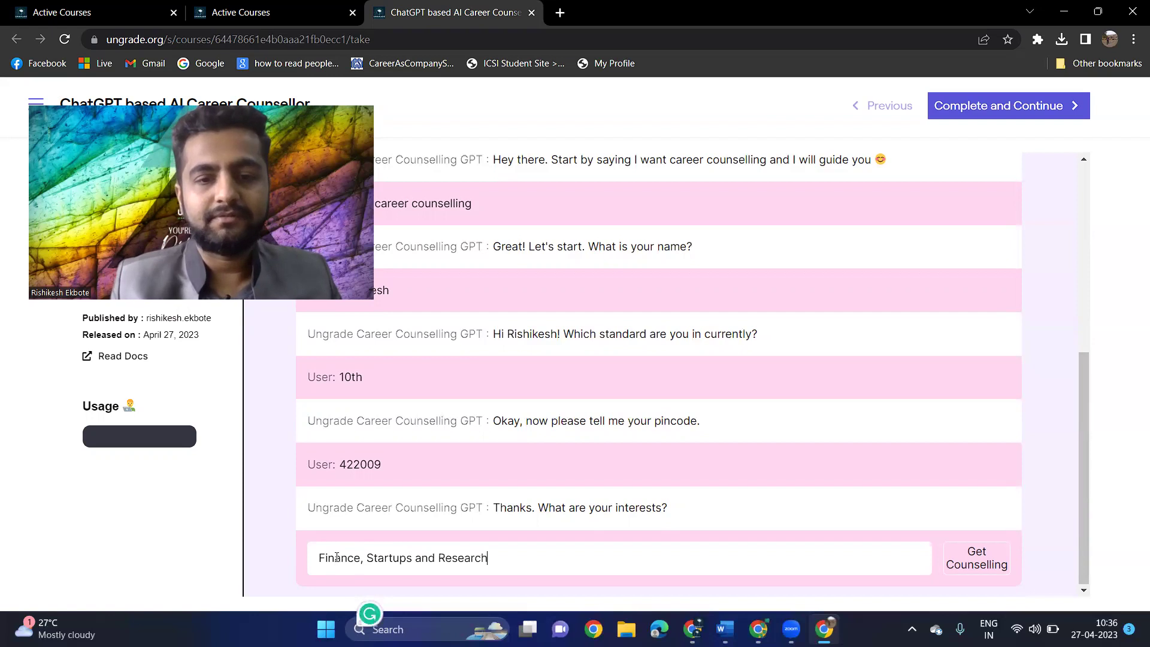
key("Return")
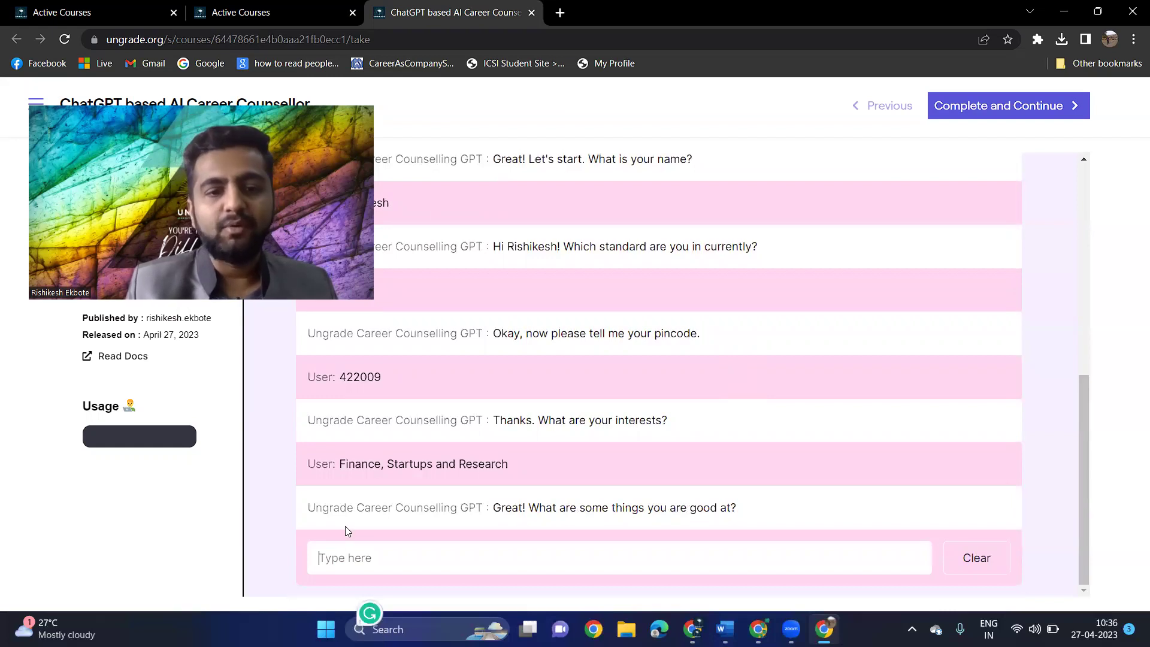
Answer what the student is good at with "Discipline, follow proper schedule, organized,".
type("Discipline,")
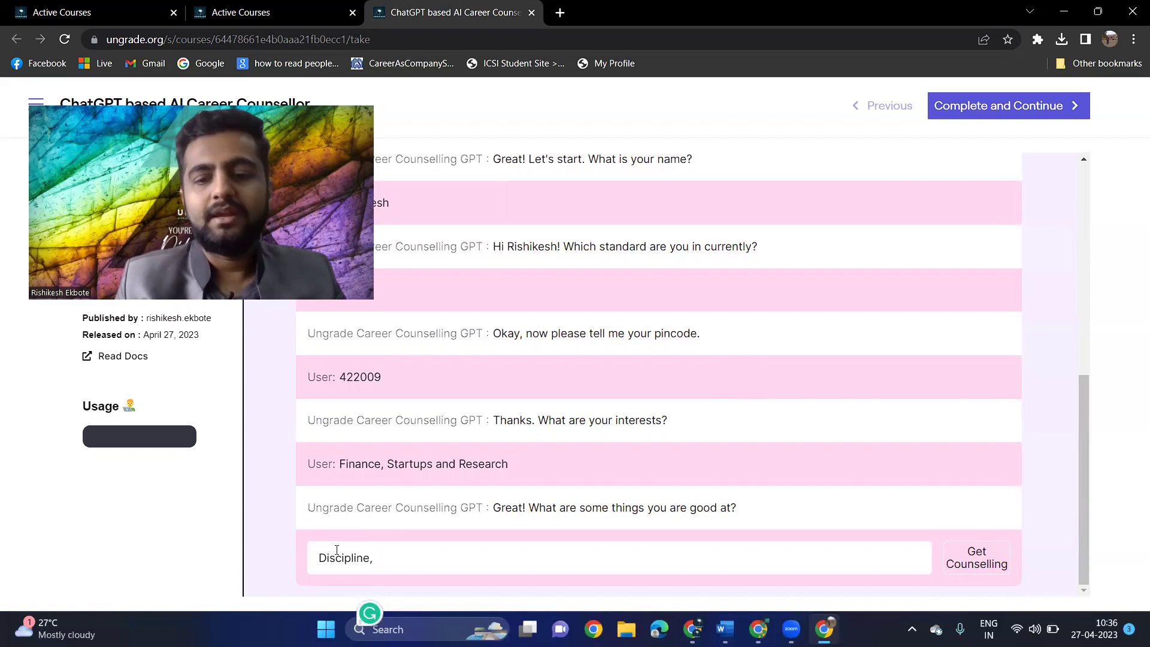
type(" follow proper schedule")
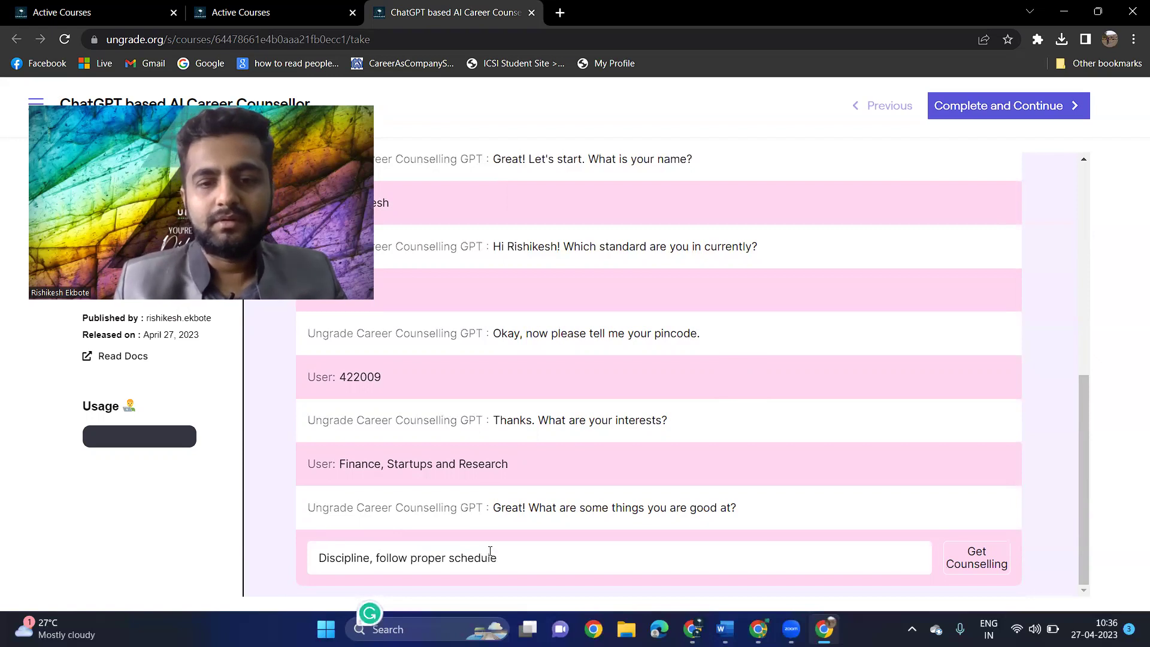
type(", orga")
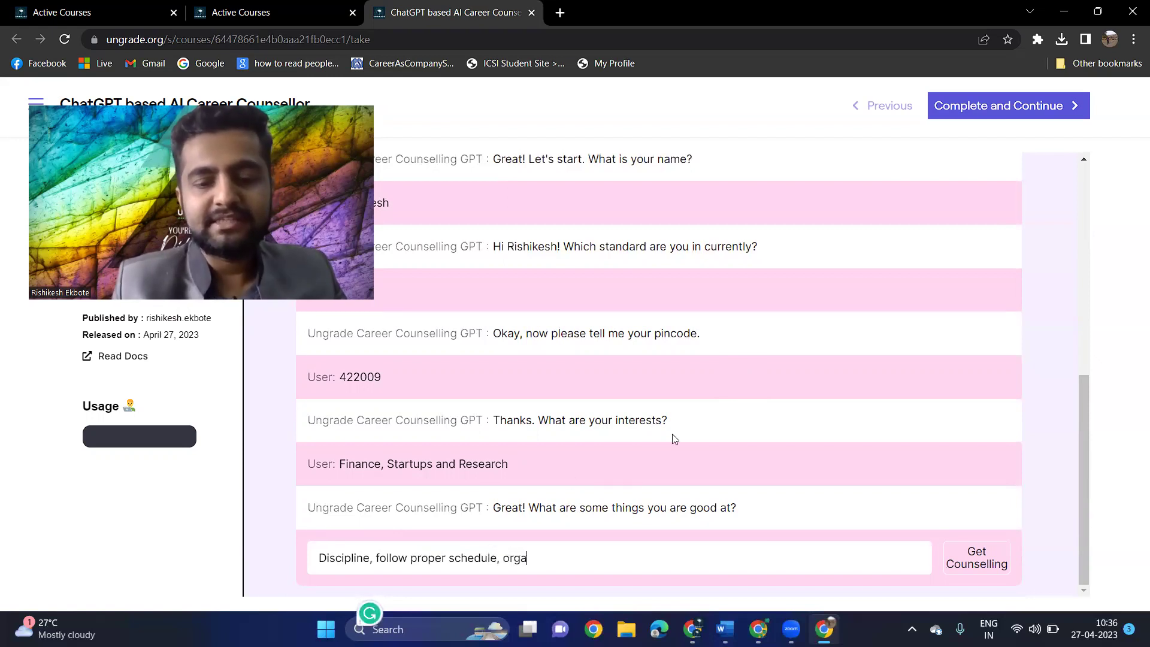
type("nized,")
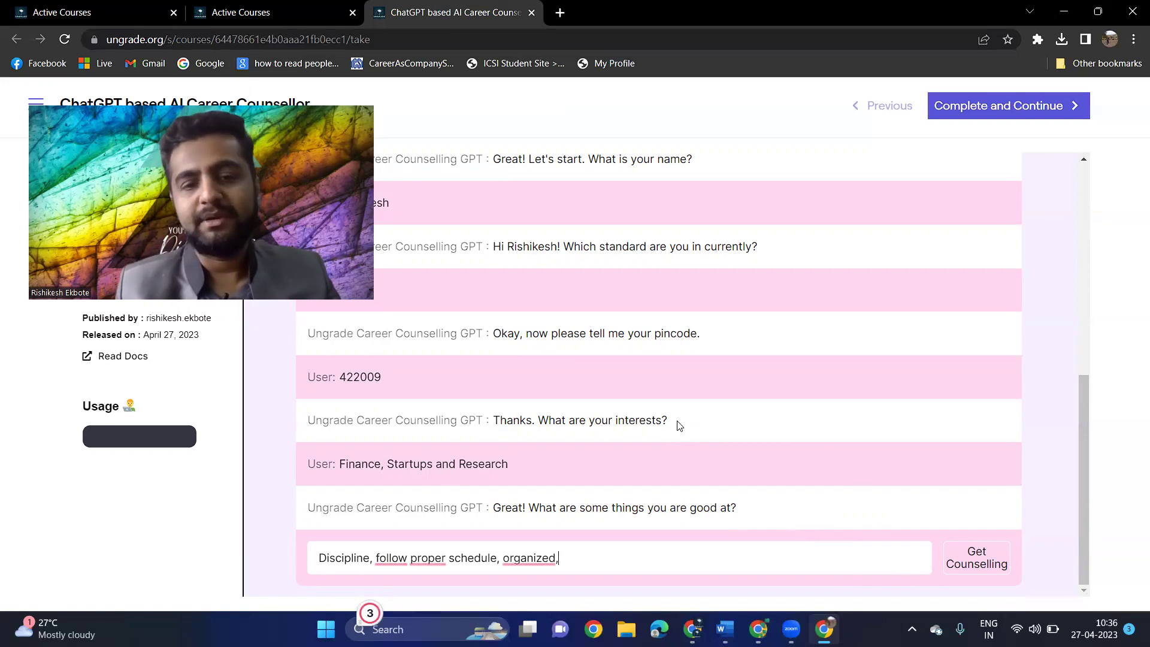
key("Return")
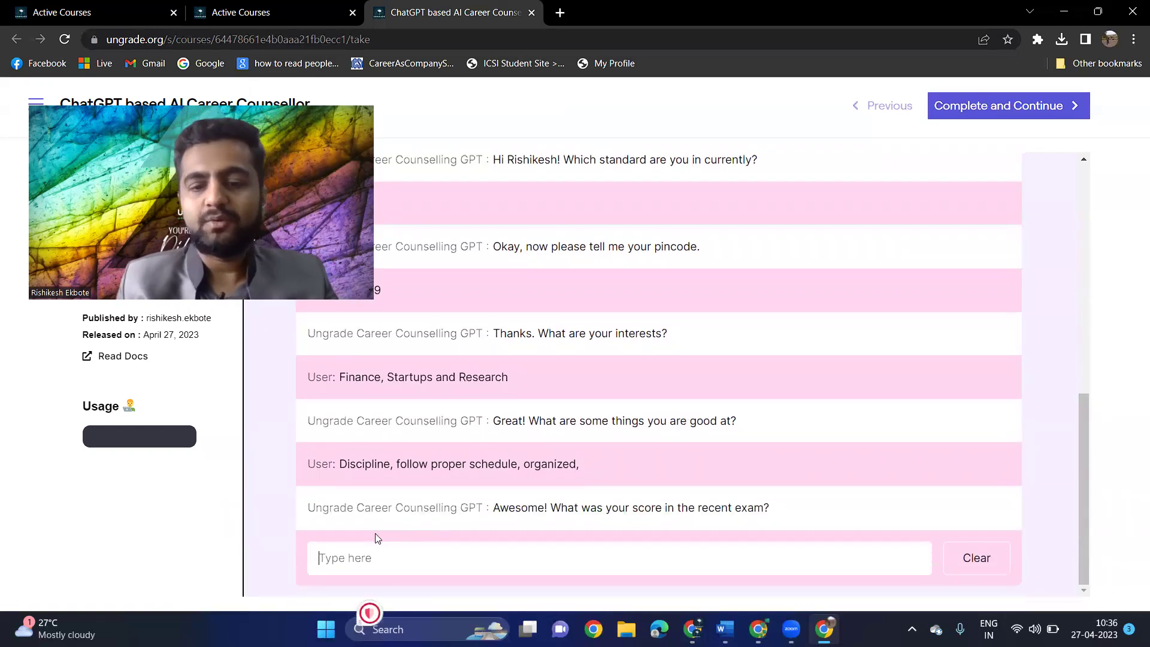
Submit 85 as the recent exam score and "Undecided" as the stream to pursue.
type("85")
key("Return")
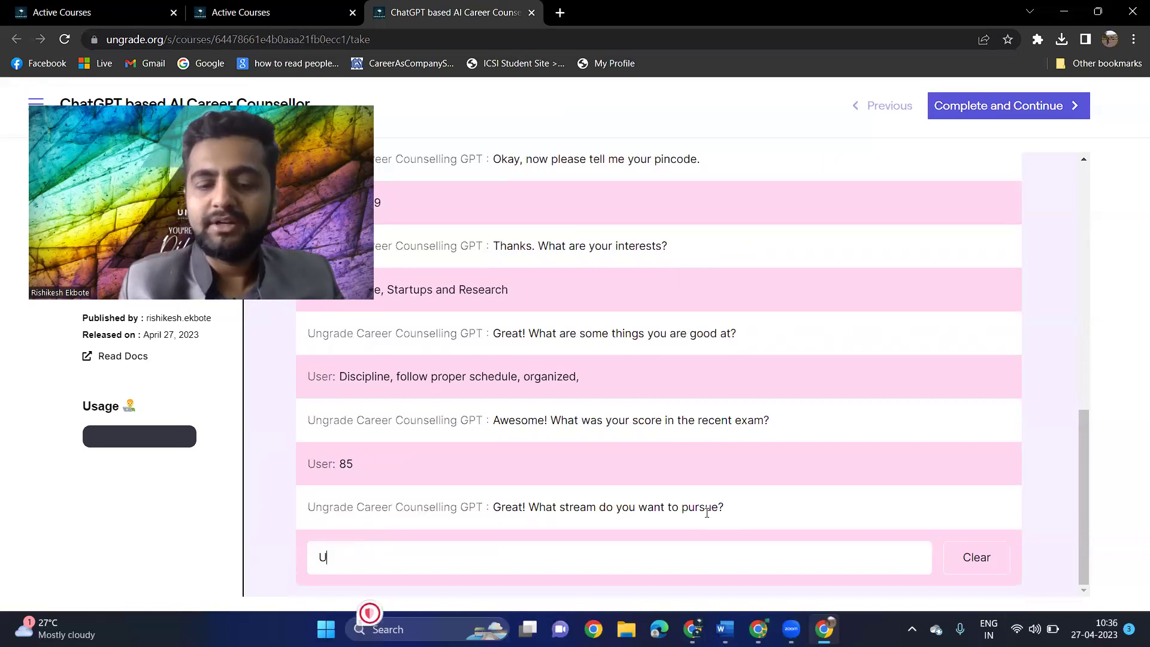
type("Undecided")
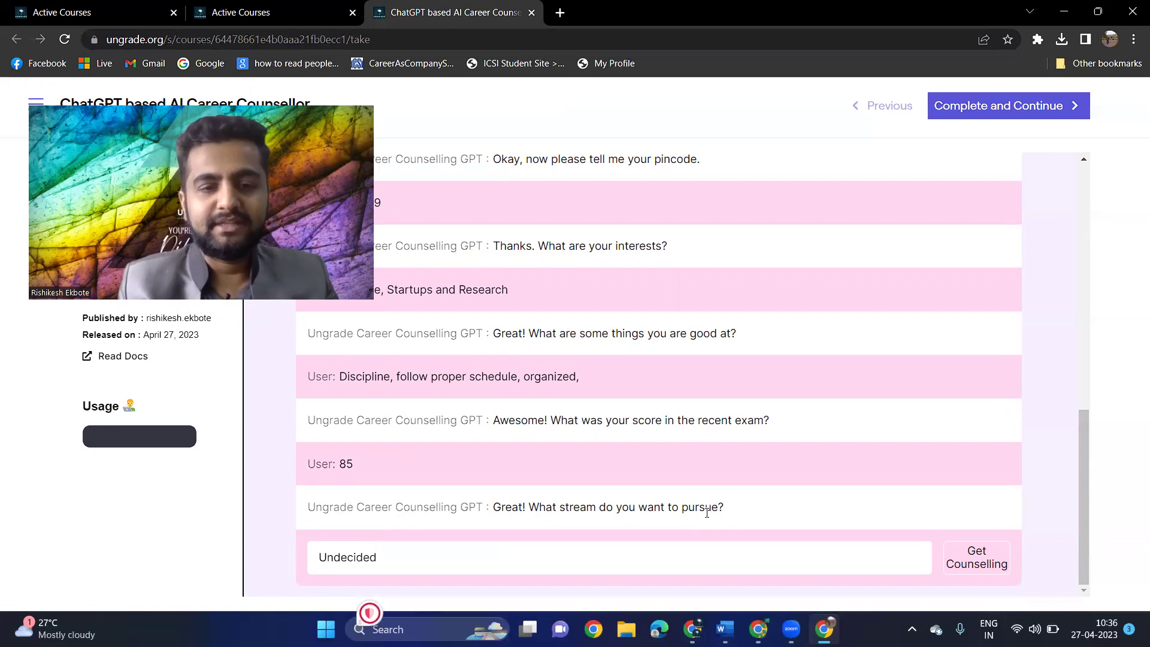
key("Return")
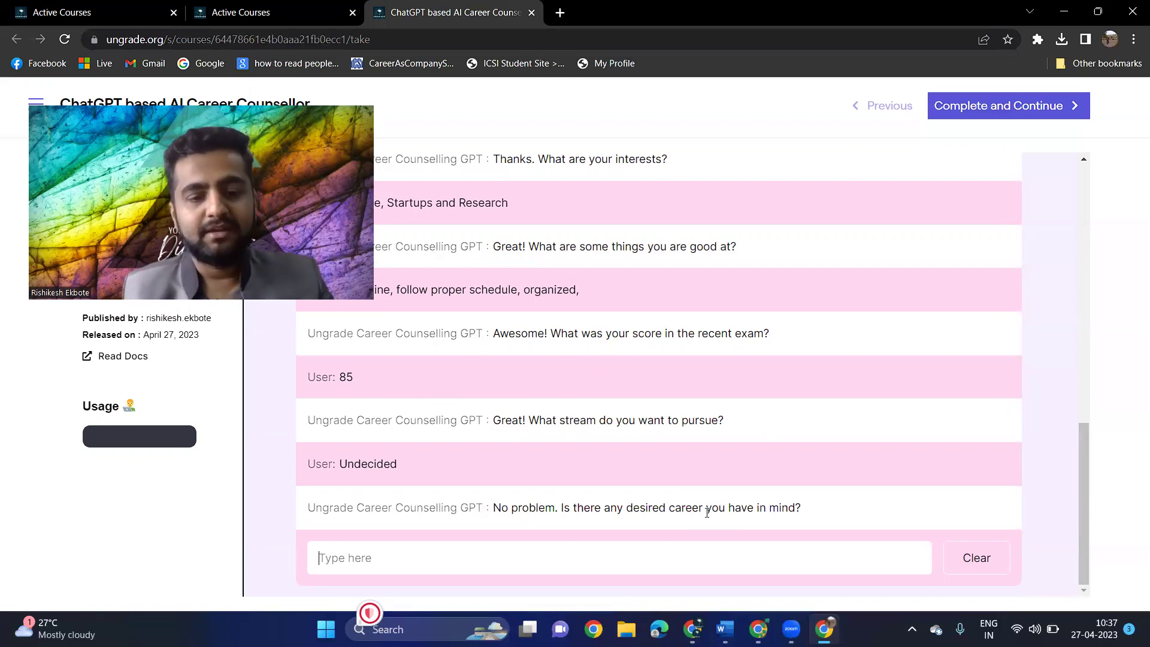
Submit "CA" as the desired career and "I want a course which has a salary of 8 lacs per annum" as additional information.
type("CA")
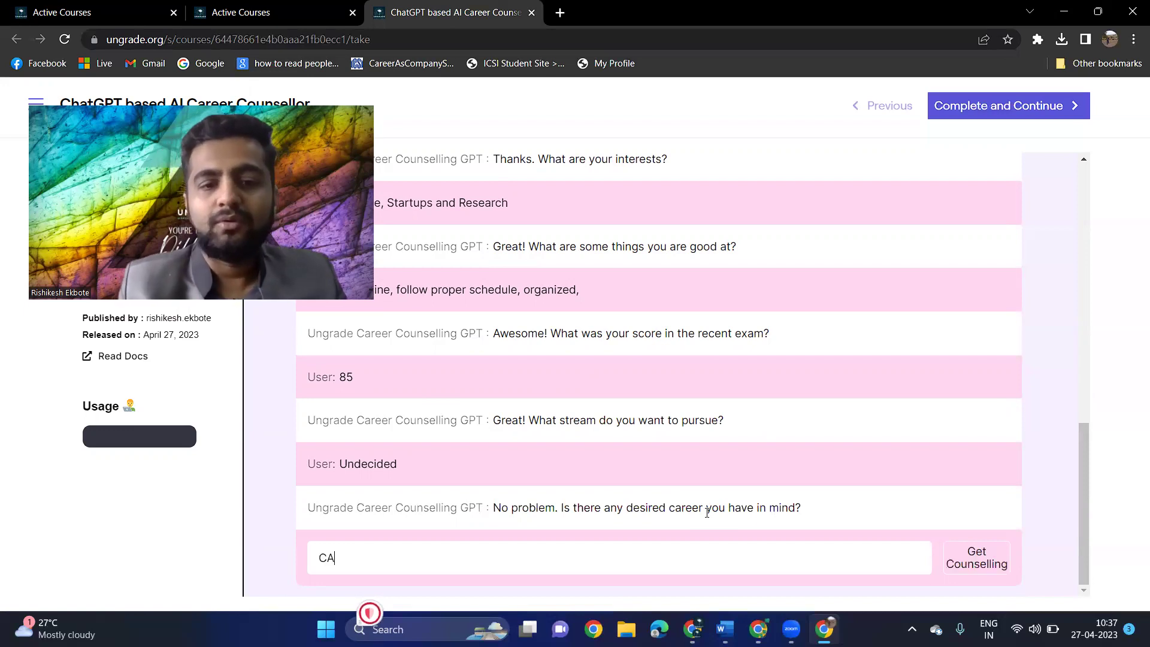
key("Return")
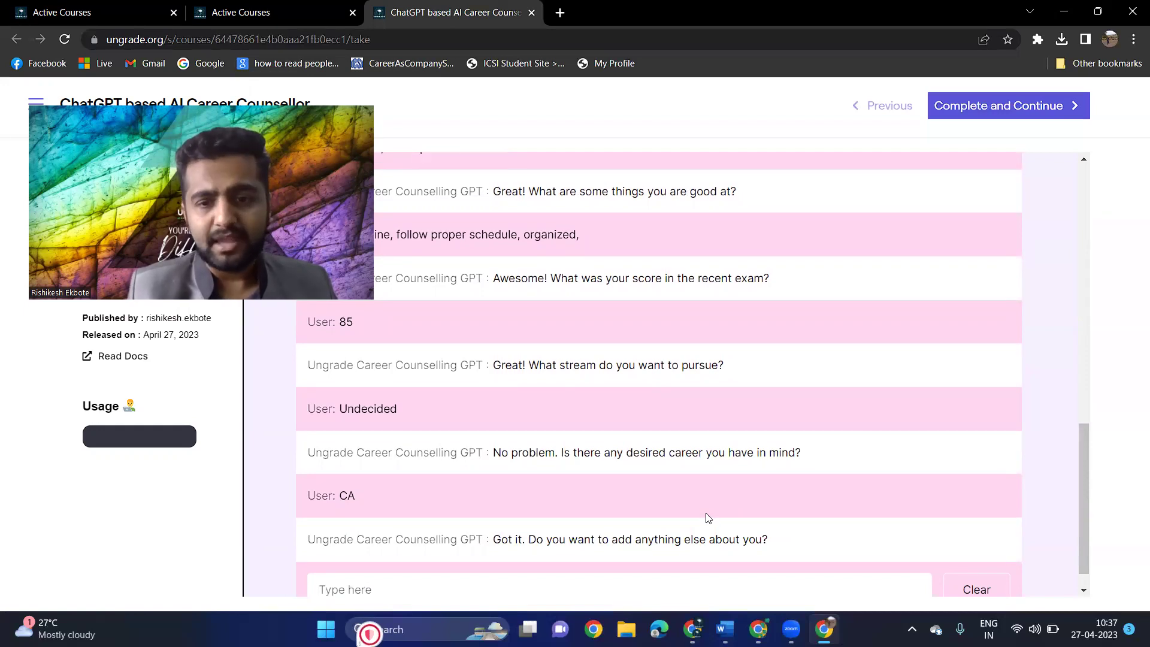
scroll(709, 518, "down", 1)
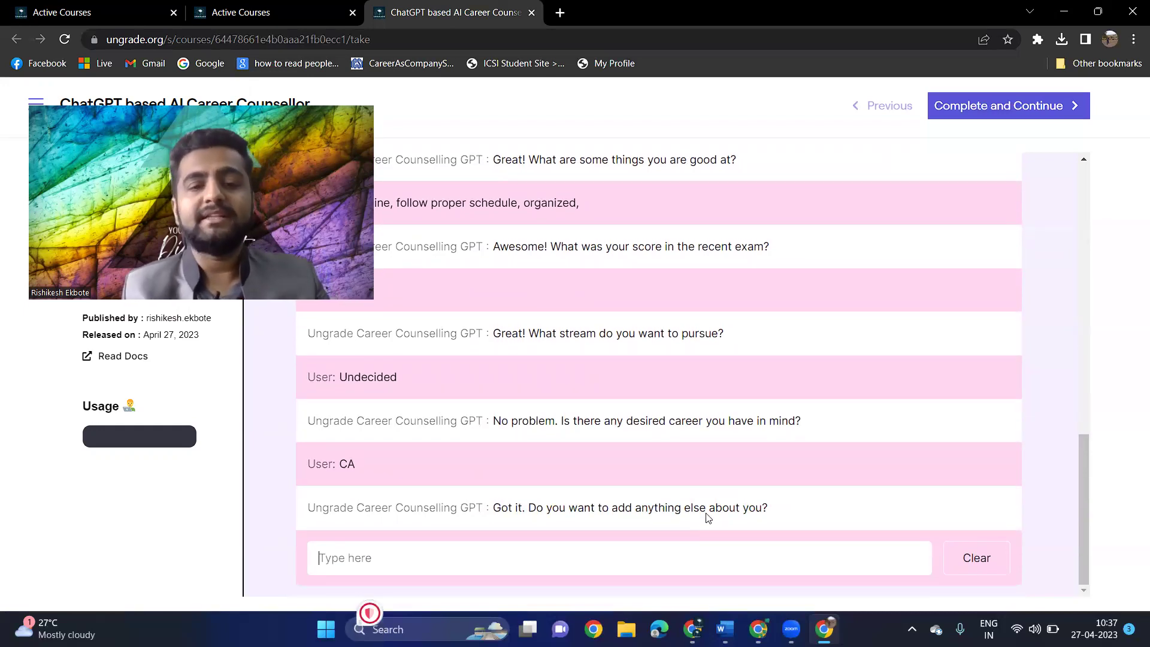
type("I want a course whic")
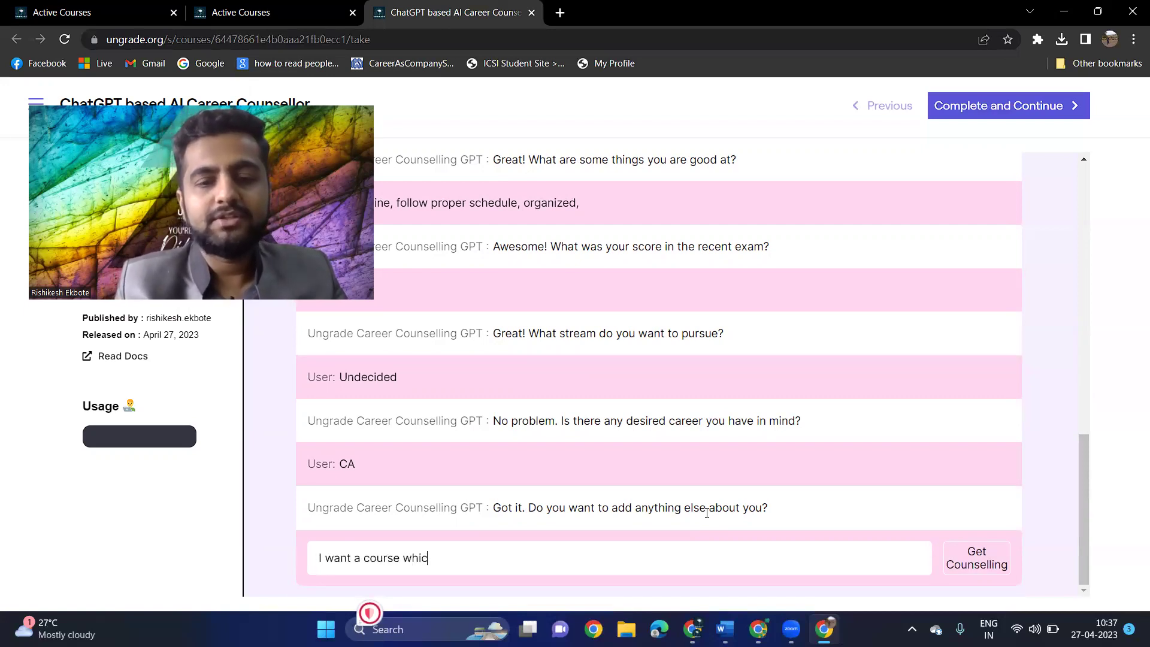
type("h has a sala")
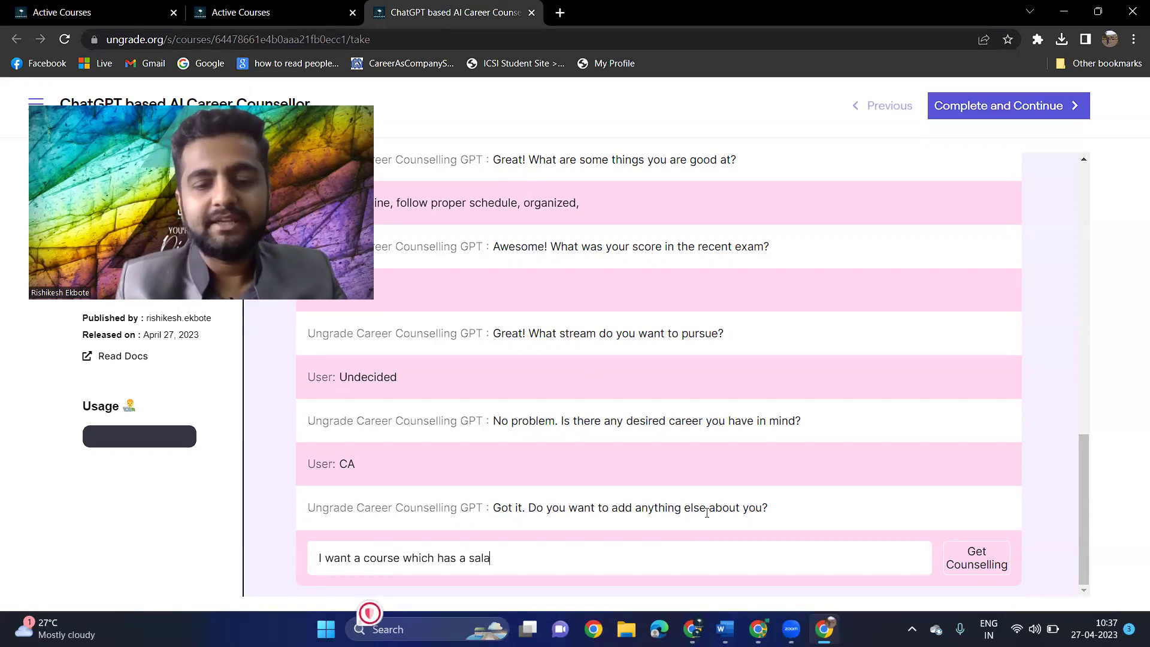
type("ry of 8 lacs ")
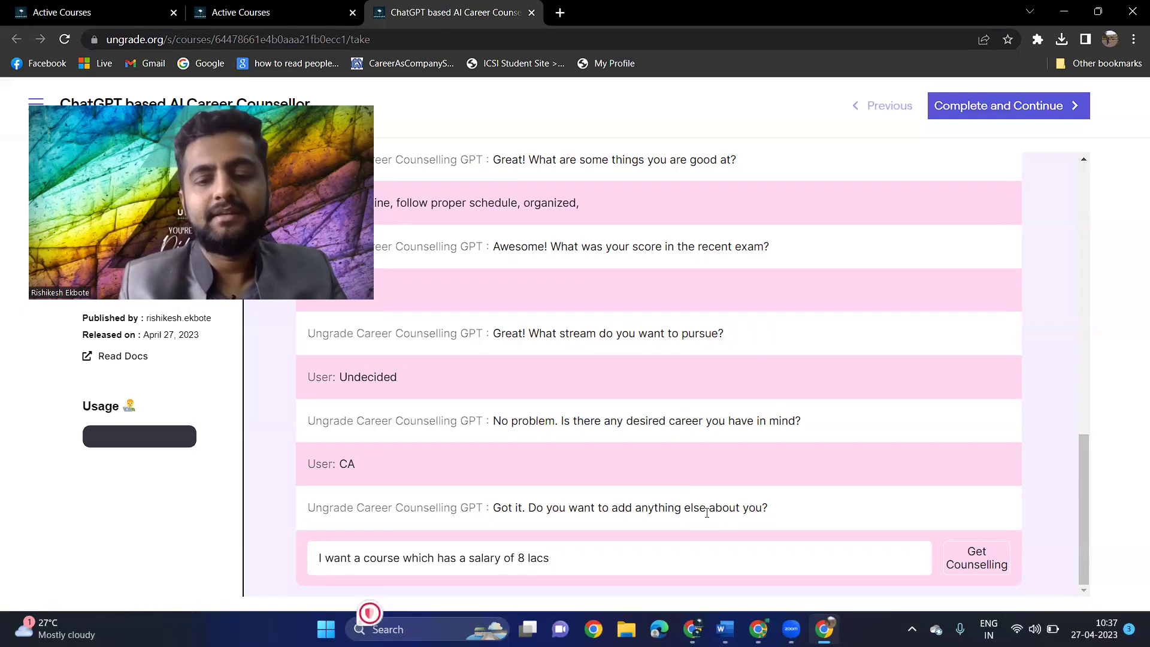
type("per annum")
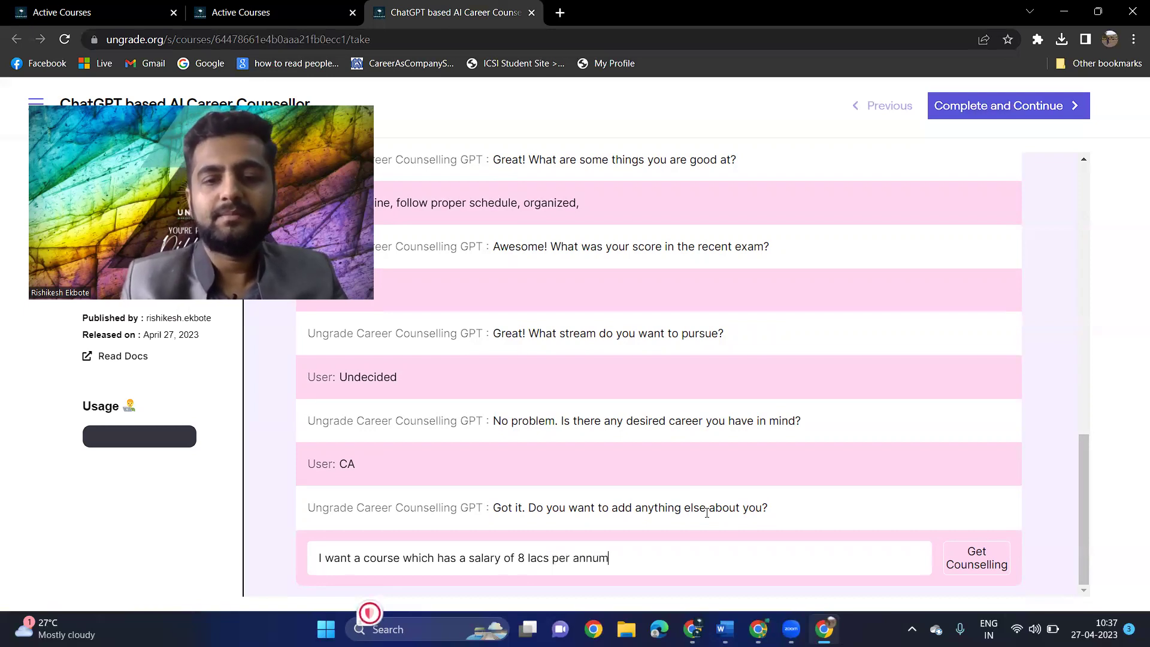
key("Return")
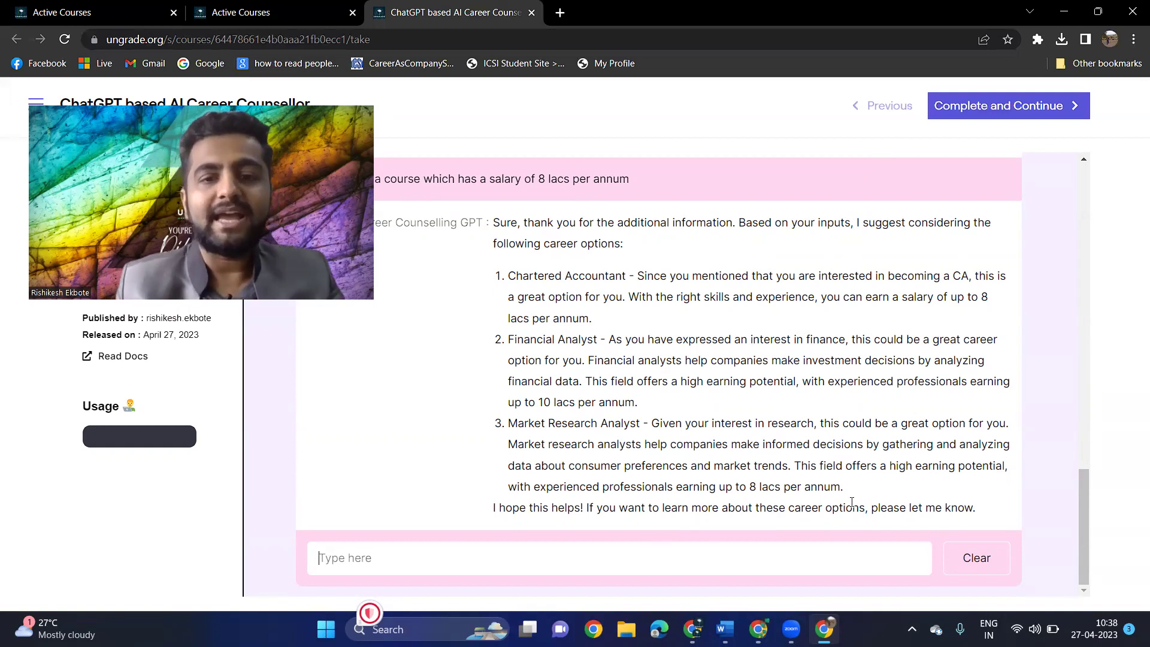
Send the counselling bot the follow-up message "I want to know more about market research analyst".
type("I want t")
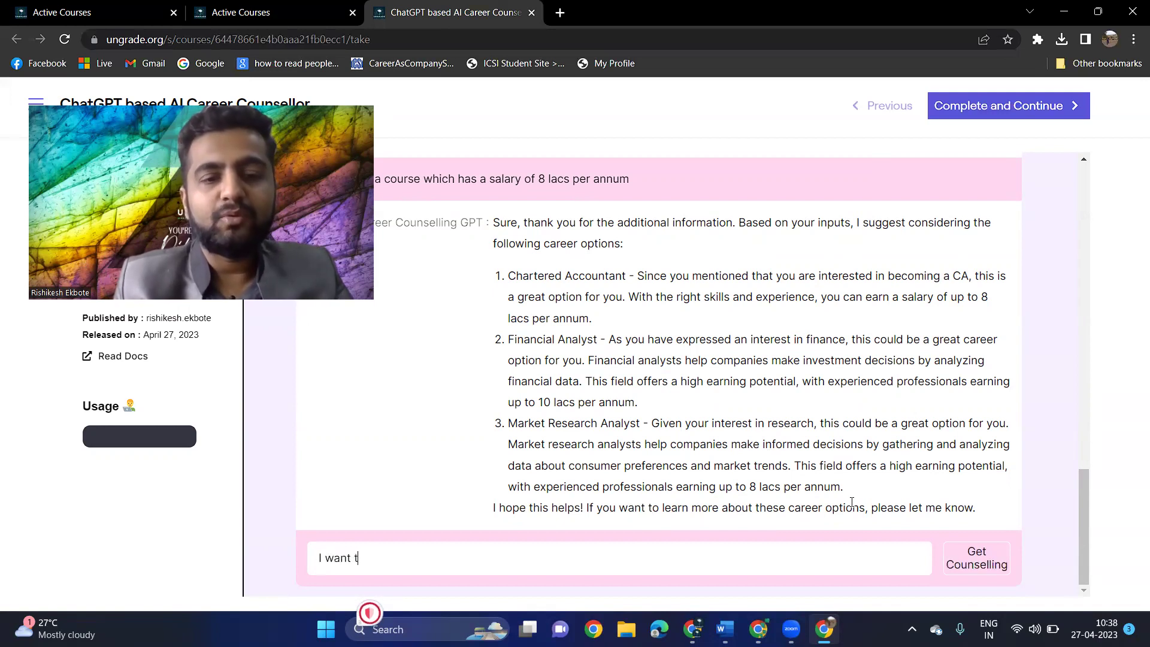
type("o know more abour")
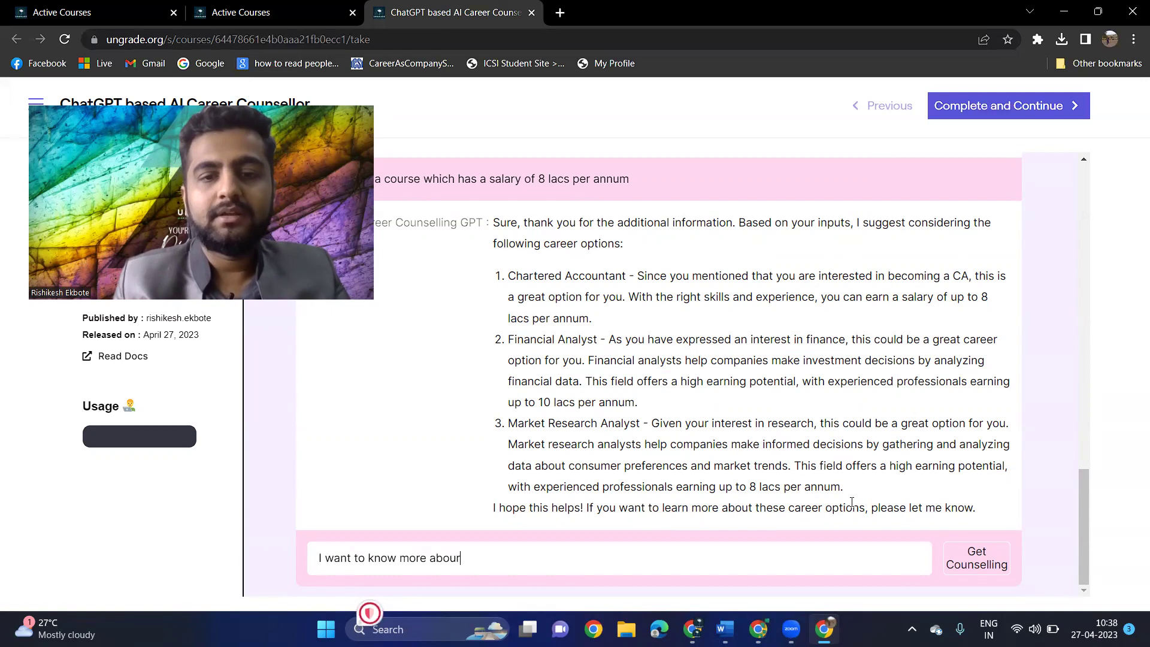
key("BackSpace")
type("t ")
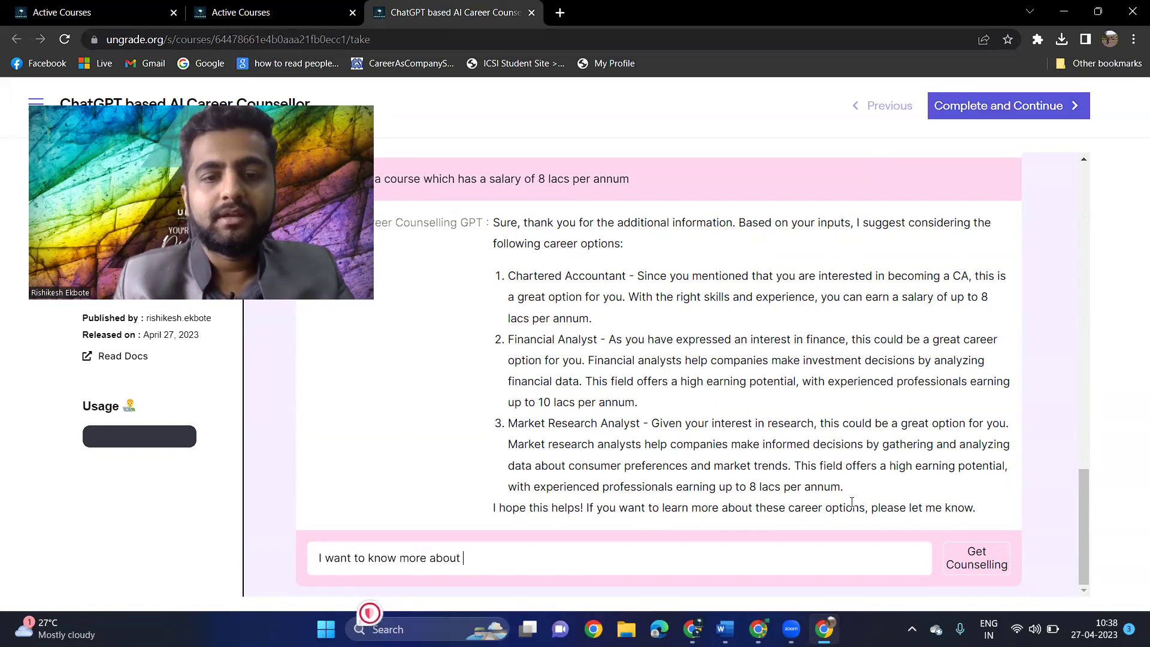
type("market re")
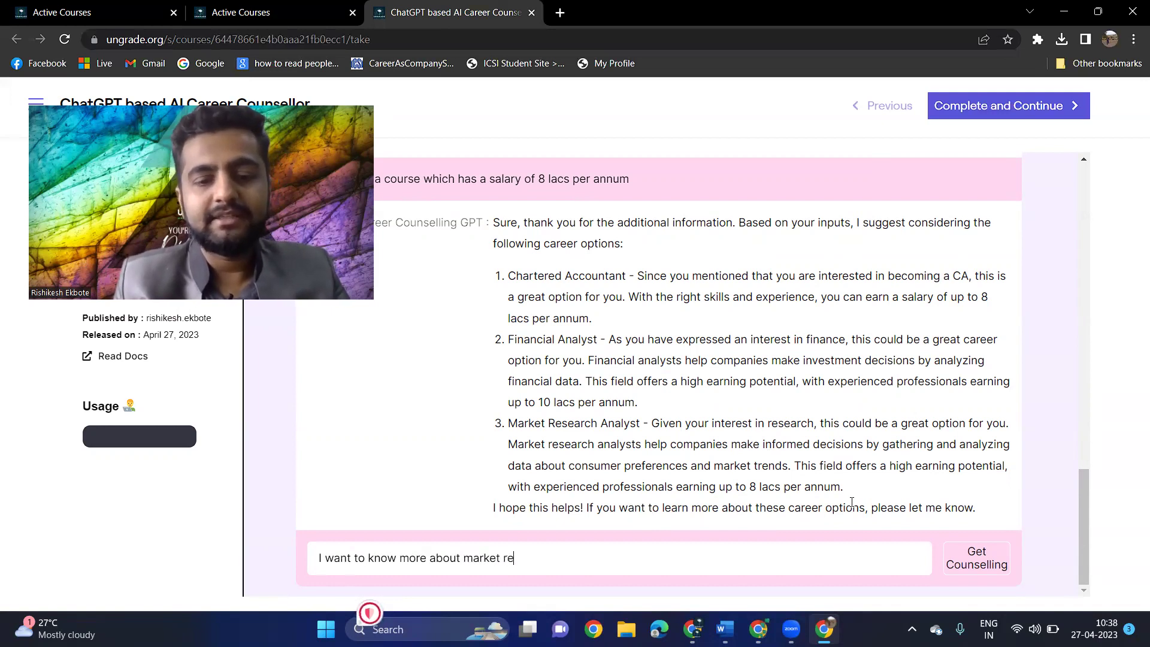
type("search analyst")
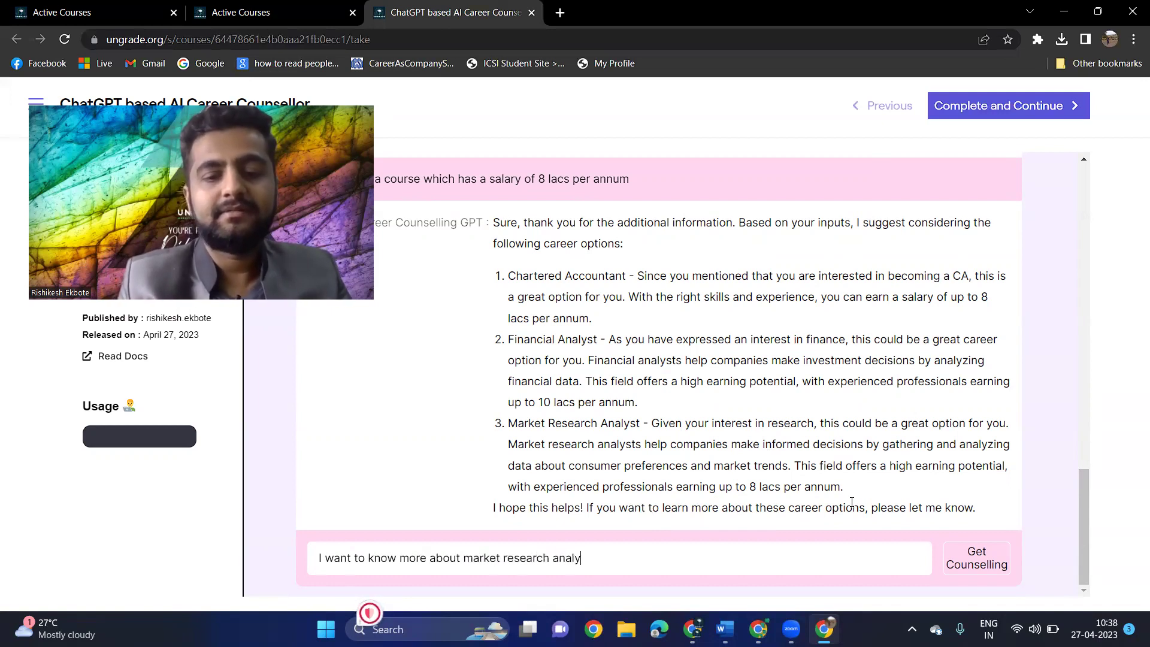
key("Return")
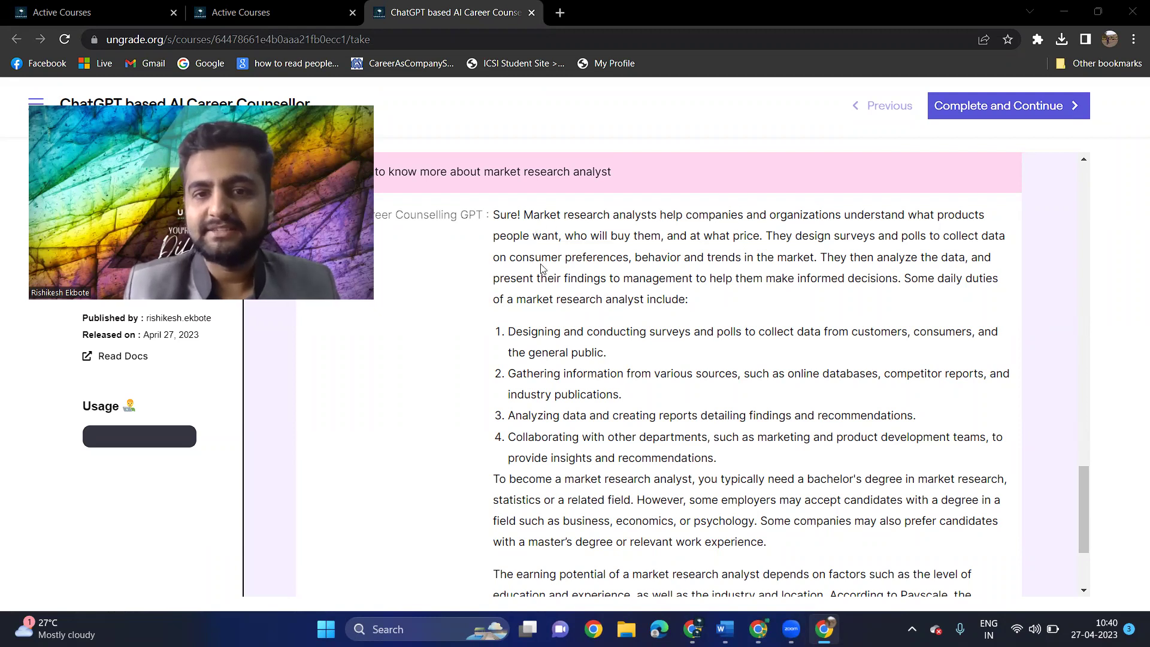
Read the bot's market research analyst answer to its end and review the conversation back up to the welcome message.
scroll(541, 268, "down", 3)
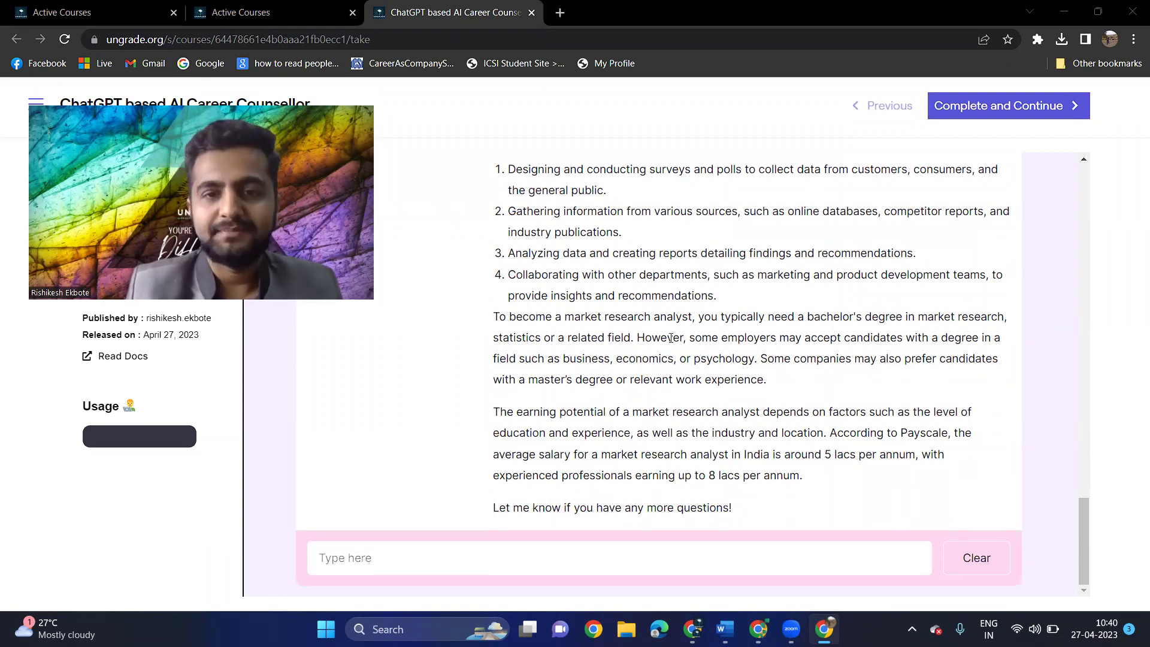
scroll(671, 339, "up", 20)
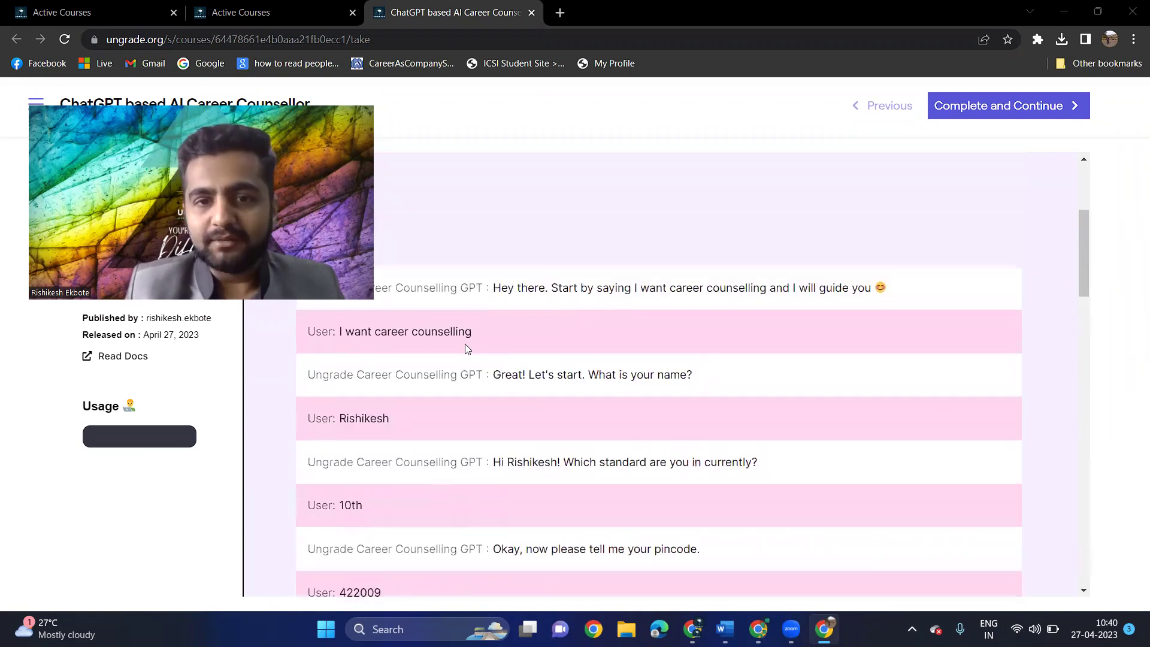
scroll(612, 331, "up", 1)
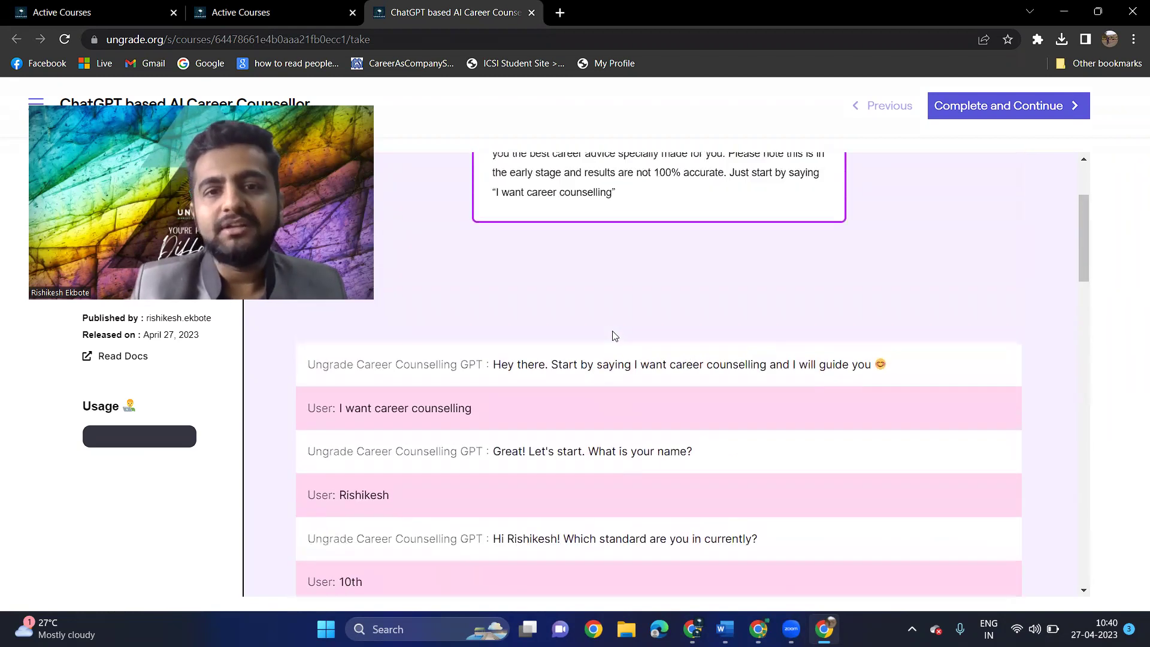
scroll(613, 336, "up", 1)
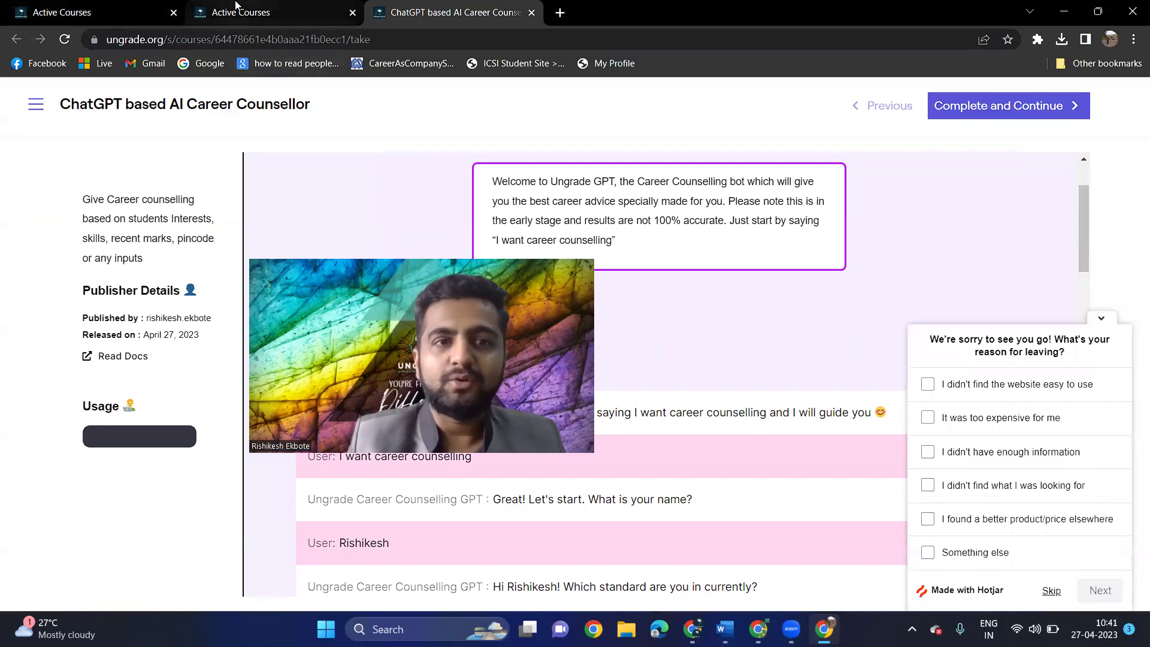
Switch to the already open Active Courses page and view the course list from its beginning.
mouse_move(236, 12)
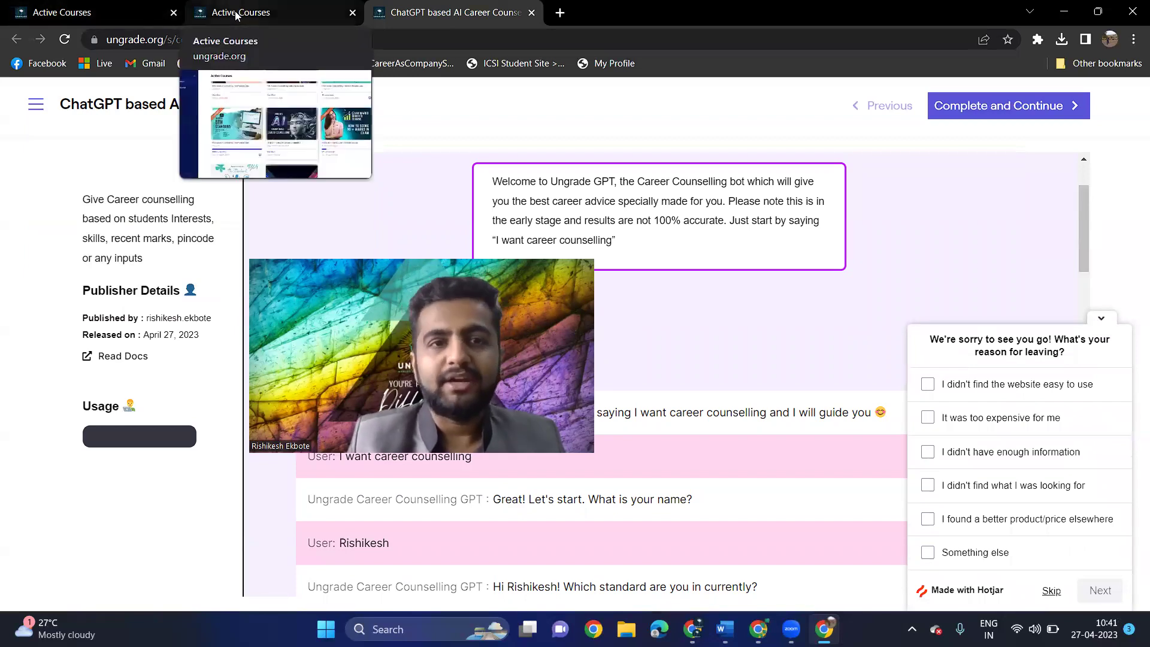
left_click(236, 12)
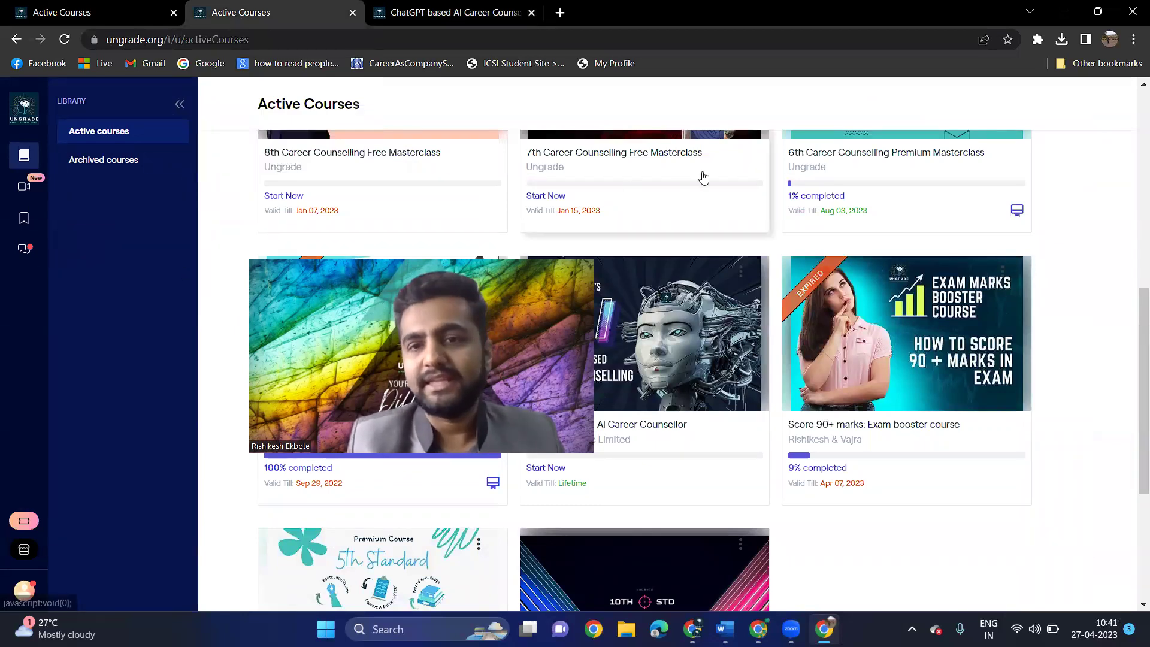
scroll(702, 176, "up", 5)
scroll(702, 176, "up", 4)
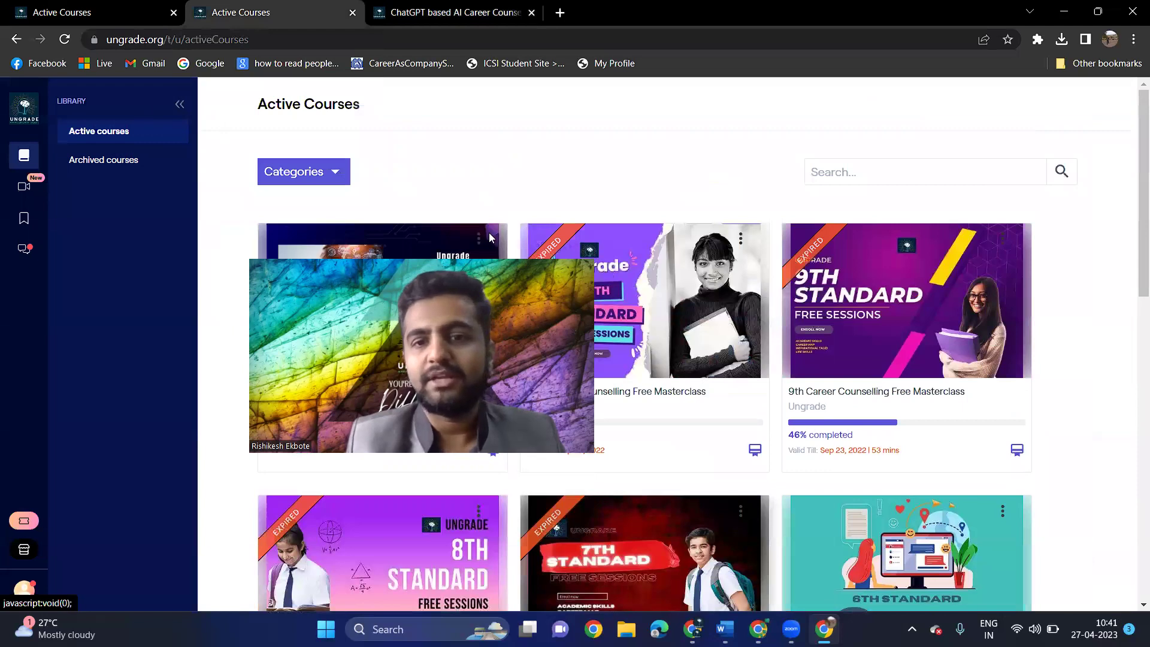